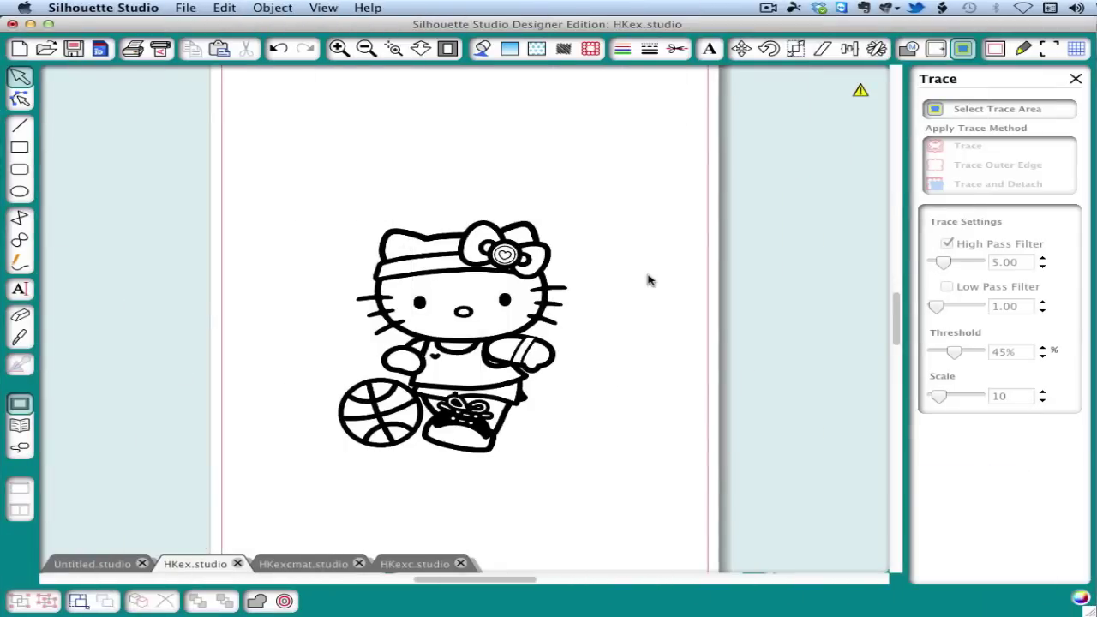
- Trace the whole Hello Kitty drawing into cut lines and delete the original black image
{"action": "left_click", "coordinate": [985, 110]}
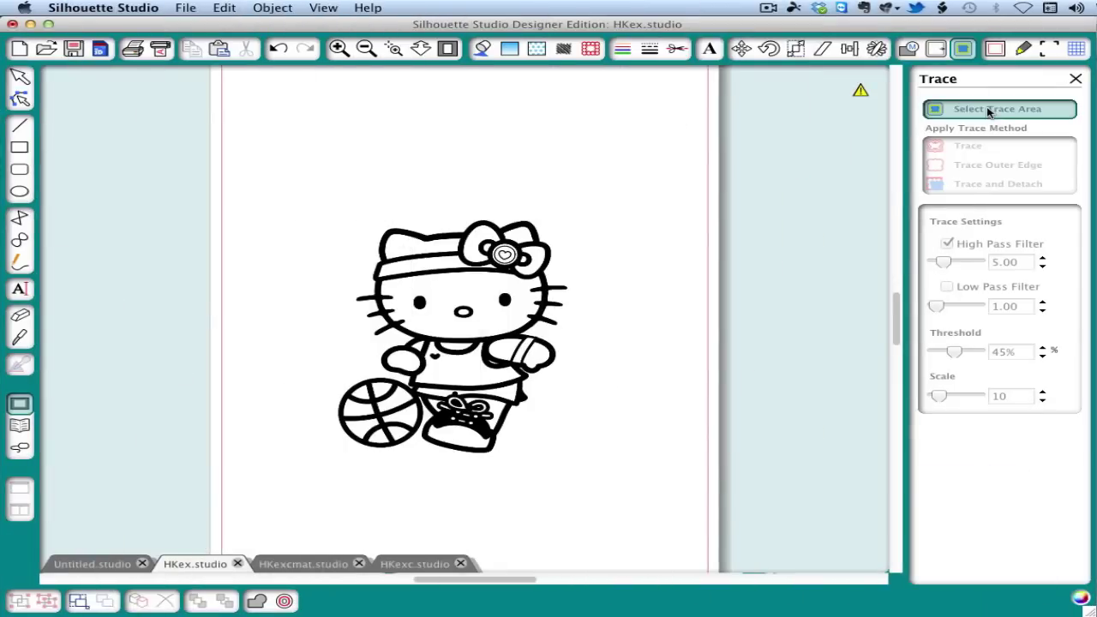
{"action": "mouse_move", "coordinate": [300, 199]}
{"action": "left_mouse_down"}
{"action": "mouse_move", "coordinate": [502, 353]}
{"action": "mouse_move", "coordinate": [561, 435]}
{"action": "mouse_move", "coordinate": [616, 475]}
{"action": "left_mouse_up"}
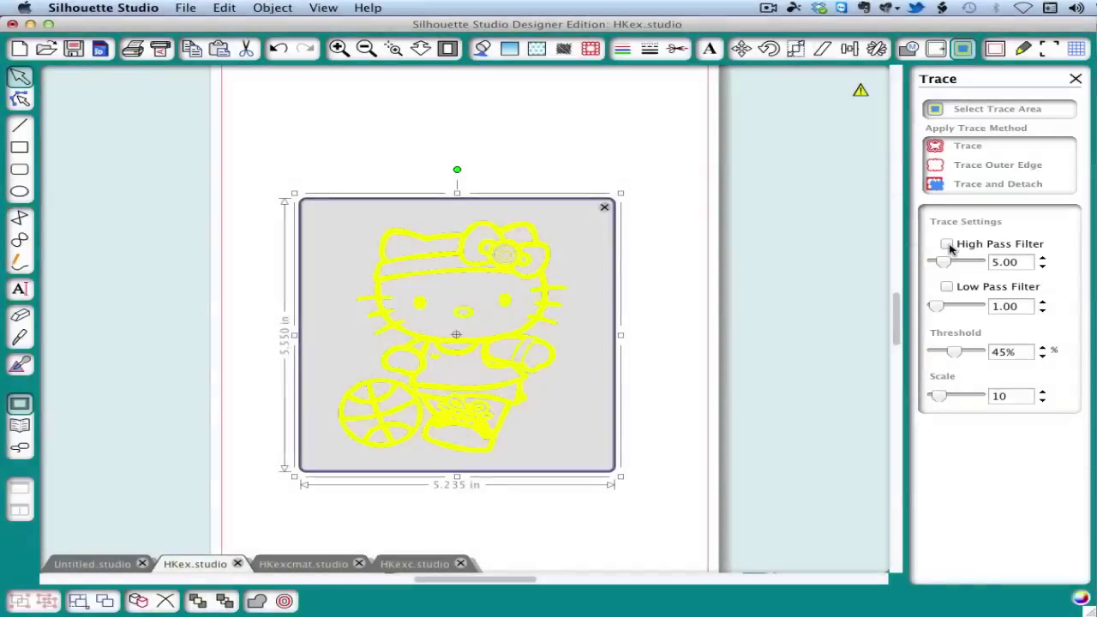
{"action": "left_click", "coordinate": [947, 244]}
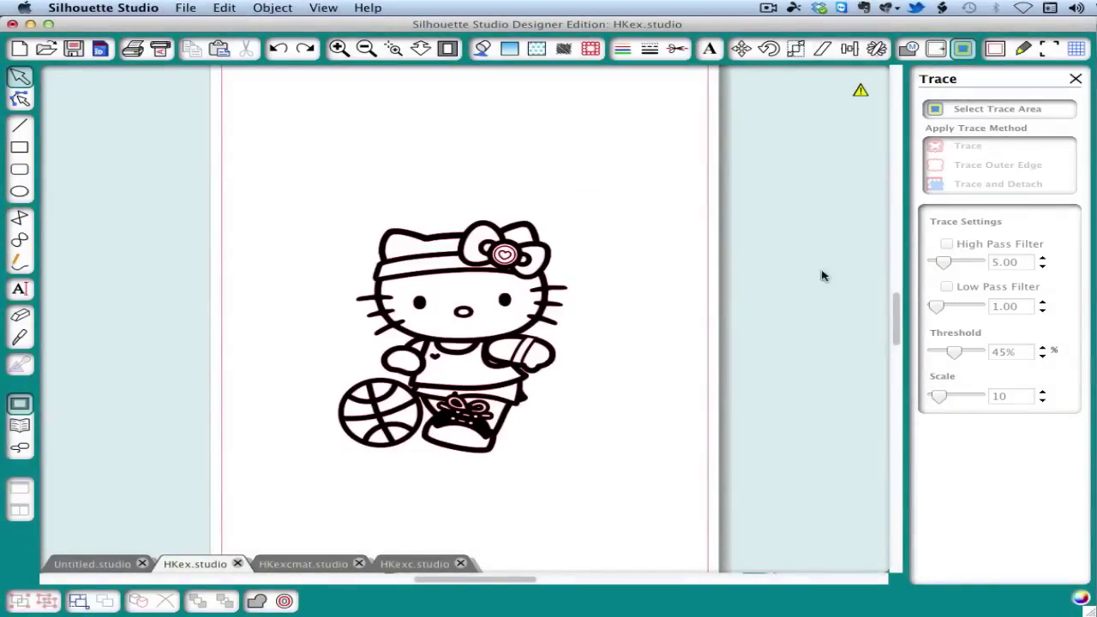
{"action": "left_click_drag", "start_coordinate": [545, 286], "coordinate": [678, 293]}
{"action": "key", "text": "Delete"}
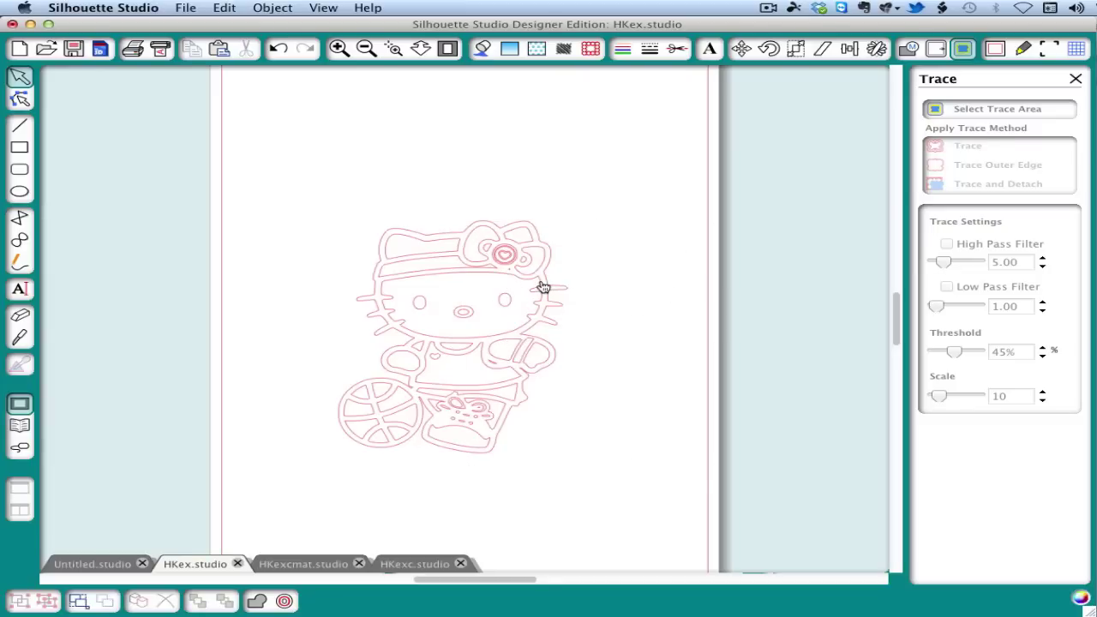
- Release the pink trace's compound path into separate pieces and select the outer outline
{"action": "left_click", "coordinate": [541, 286]}
{"action": "right_click", "coordinate": [541, 286]}
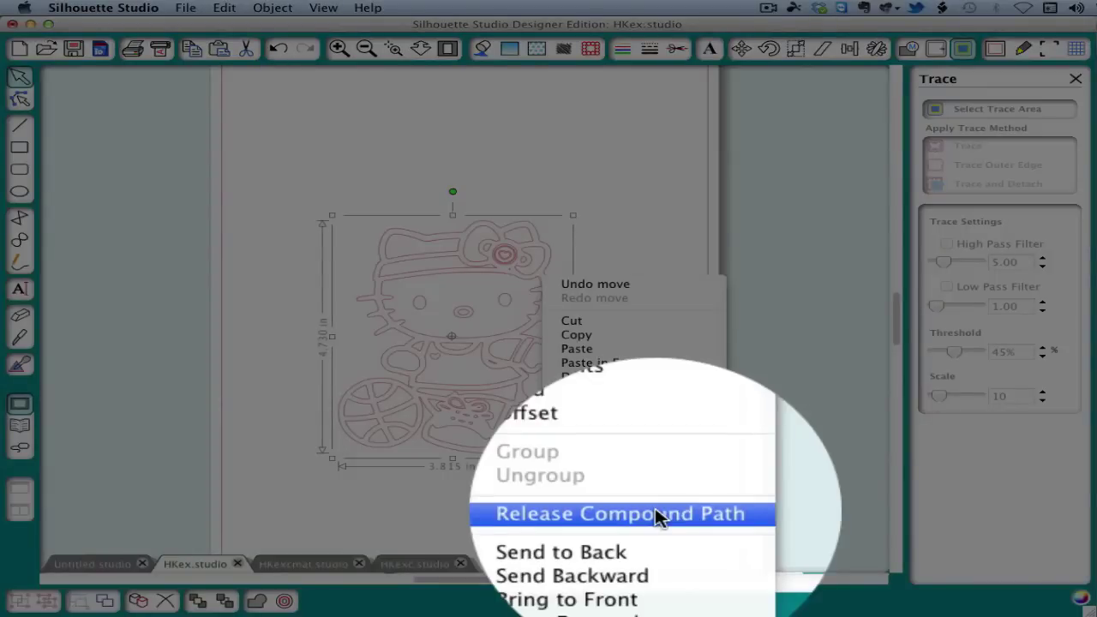
{"action": "left_click", "coordinate": [655, 511]}
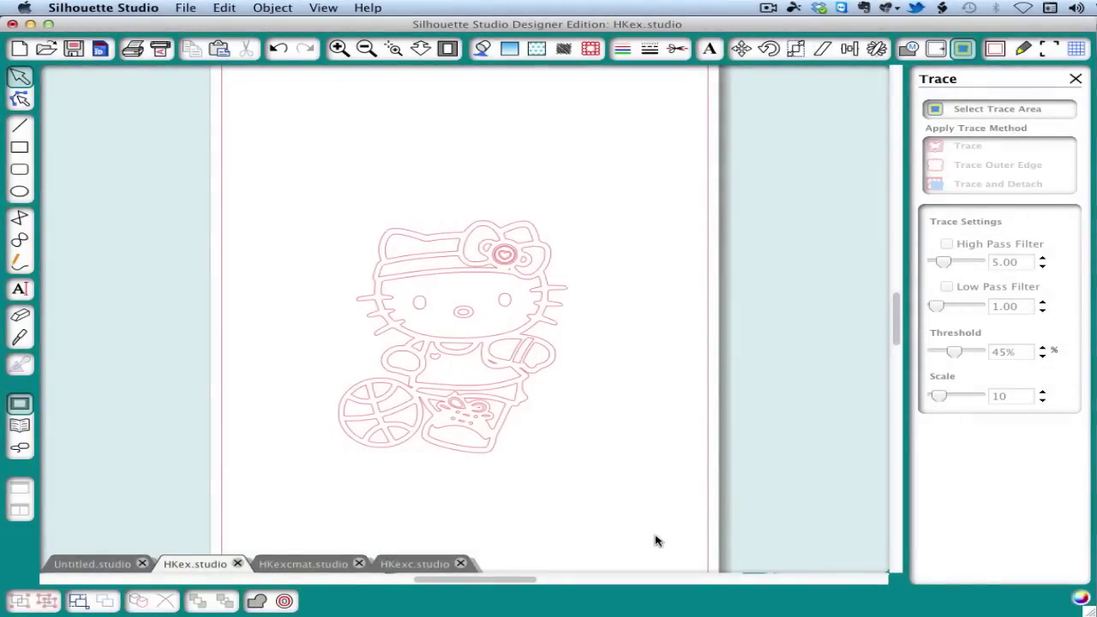
{"action": "left_click", "coordinate": [438, 239]}
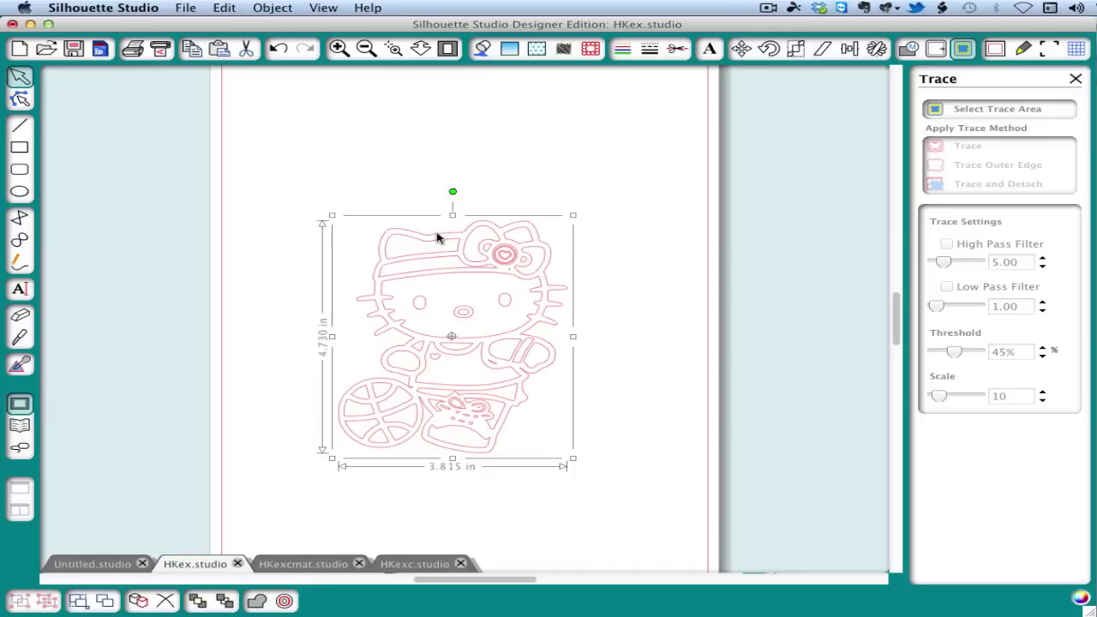
- Move the outer outline to the left and fill it solid black
{"action": "left_click_drag", "start_coordinate": [502, 238], "coordinate": [262, 232]}
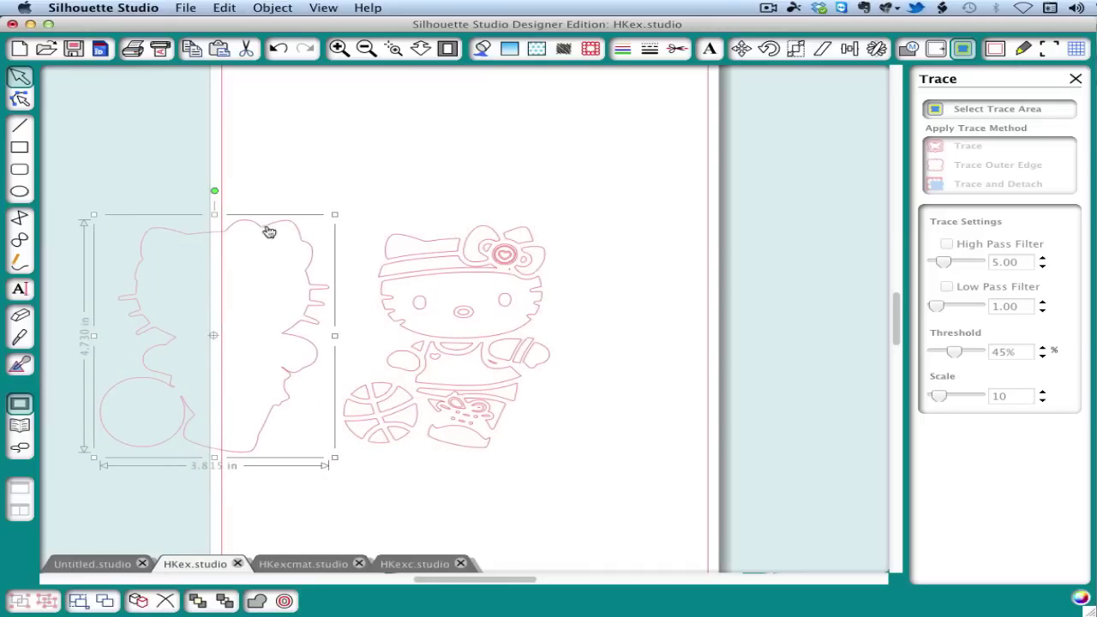
{"action": "left_click", "coordinate": [481, 48]}
{"action": "left_click", "coordinate": [937, 141]}
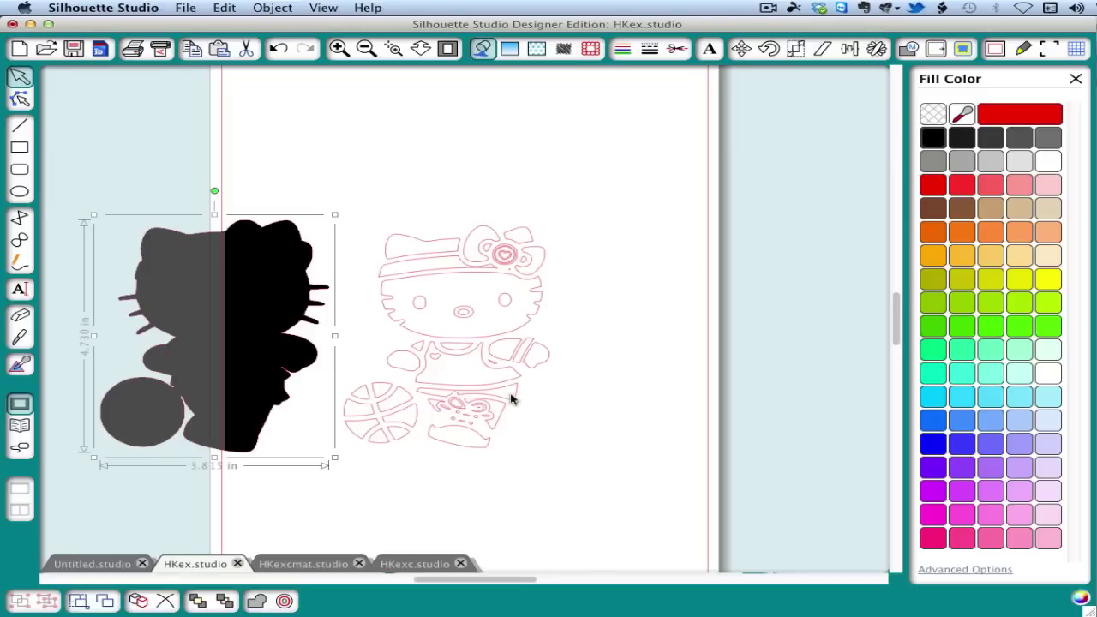
- Fill both basketball wedges orange and the headband magenta
{"action": "left_click", "coordinate": [409, 399]}
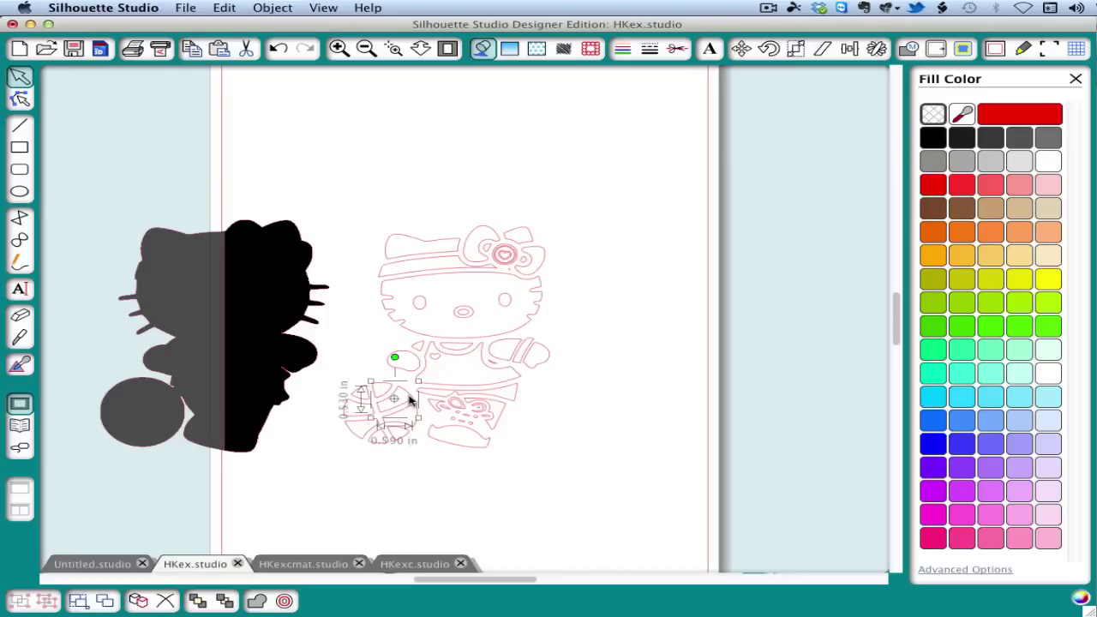
{"action": "left_click", "coordinate": [930, 233]}
{"action": "left_click", "coordinate": [356, 434]}
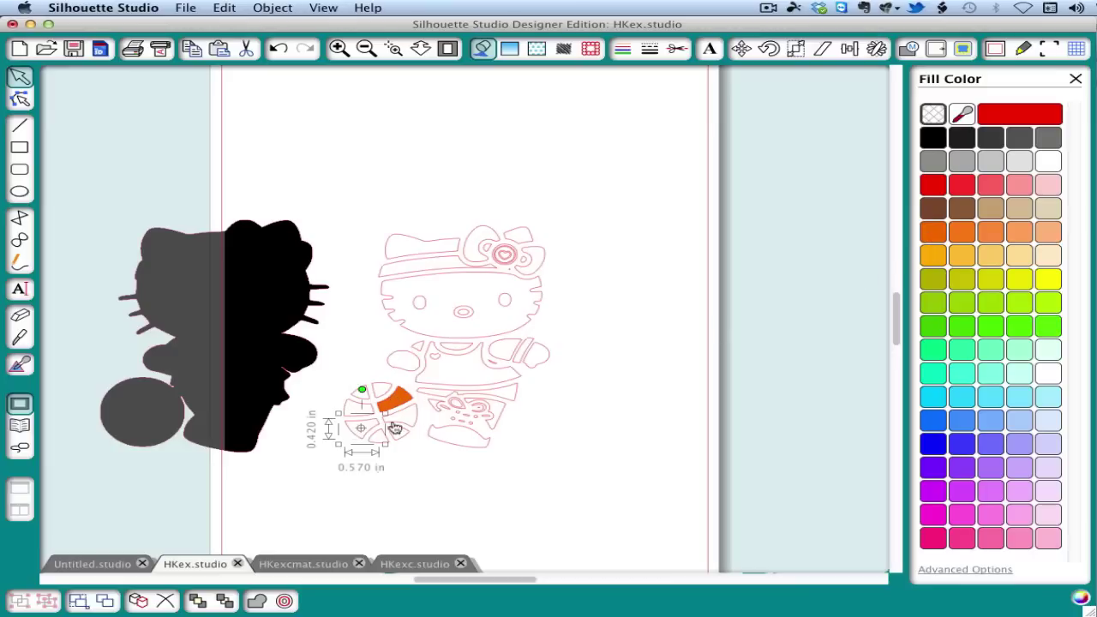
{"action": "left_click", "coordinate": [932, 235]}
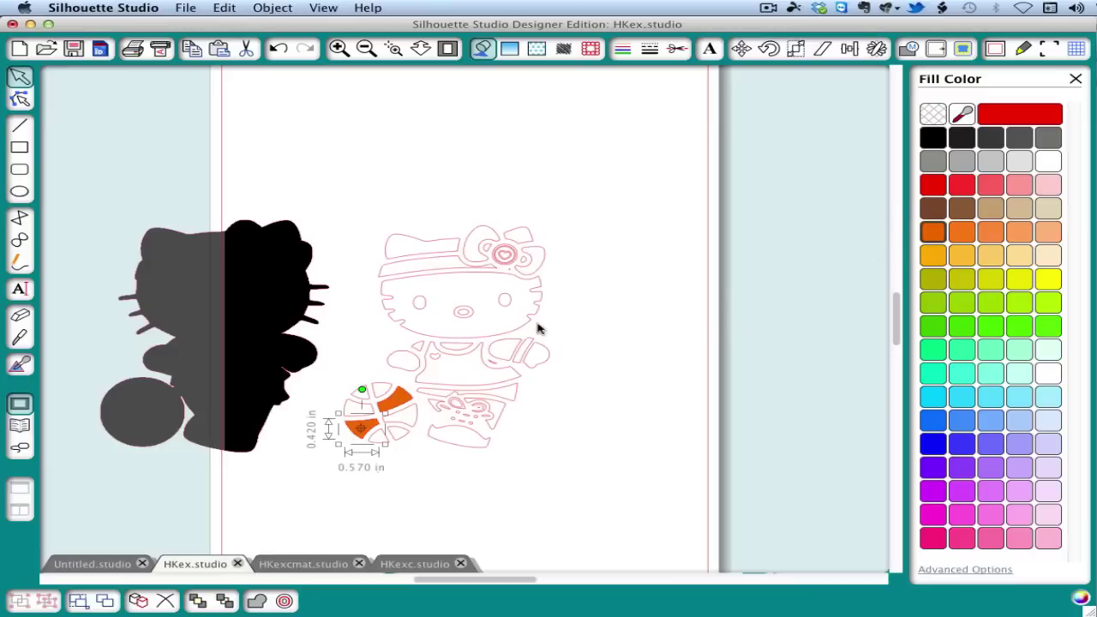
{"action": "left_click", "coordinate": [444, 273]}
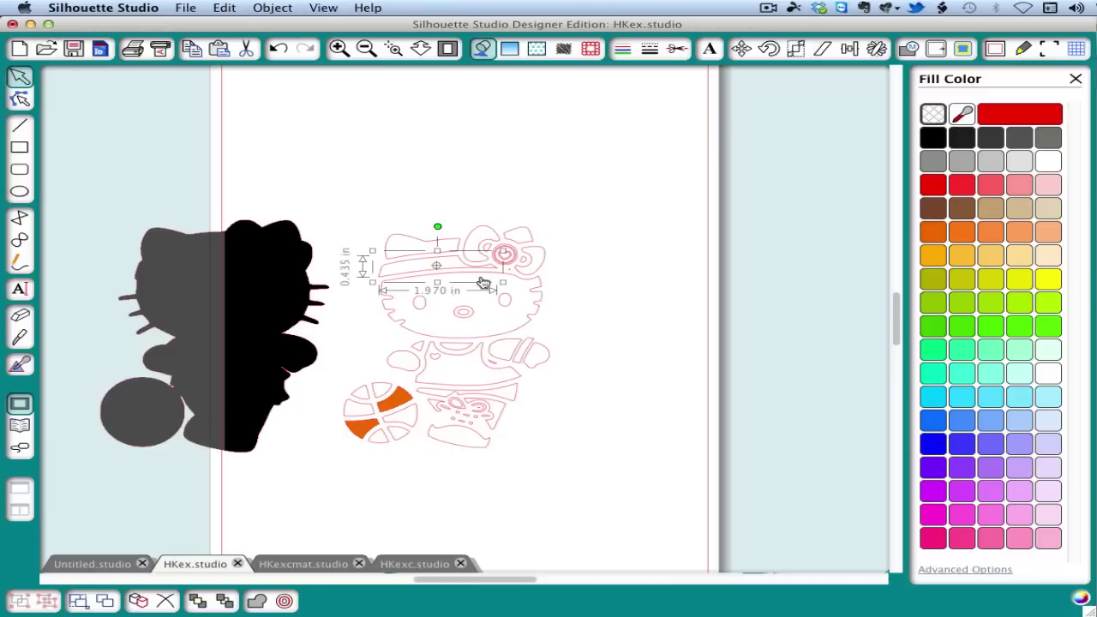
{"action": "left_click", "coordinate": [987, 491]}
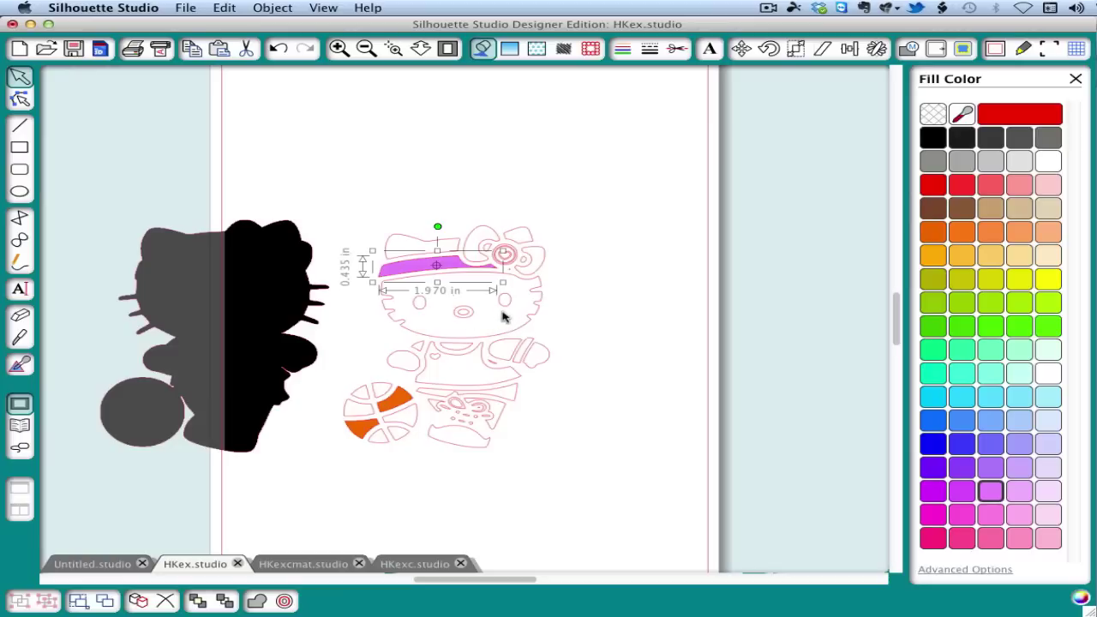
- Fill the face outline white
{"action": "left_click", "coordinate": [415, 335]}
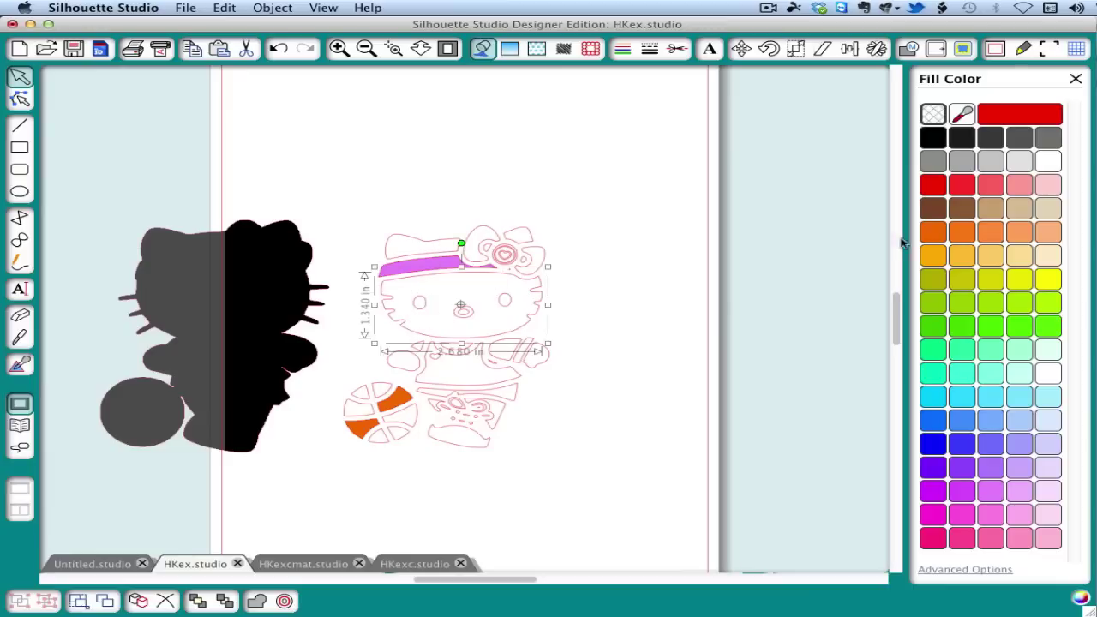
{"action": "left_click", "coordinate": [1051, 164]}
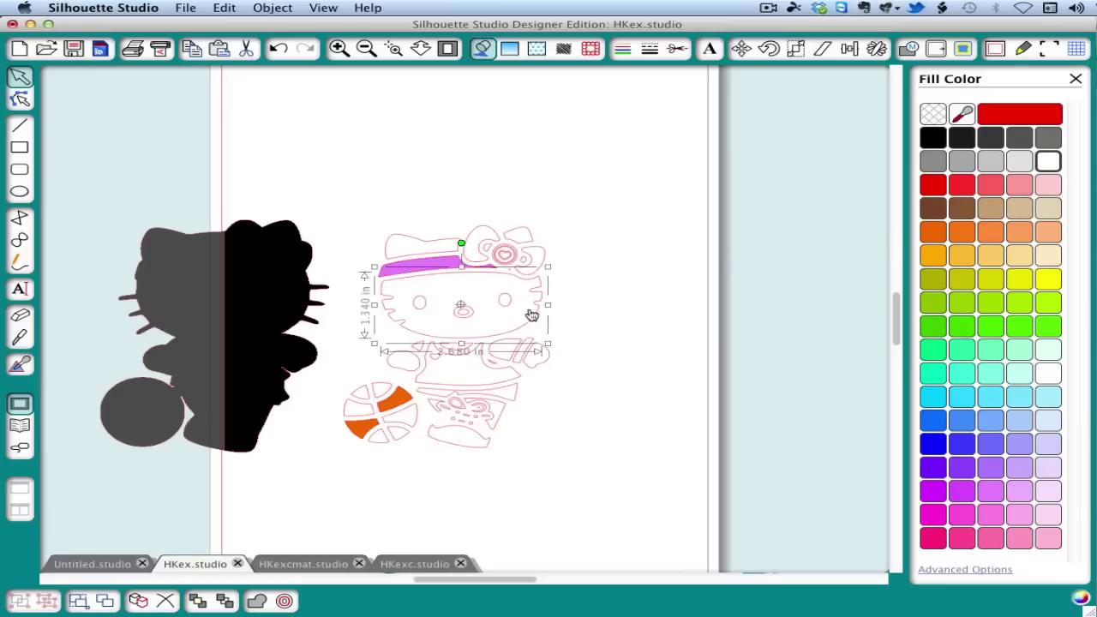
{"action": "left_click", "coordinate": [427, 313]}
- Make the eye shapes and face outline one compound path, then nudge the black silhouette right
{"action": "left_click", "coordinate": [427, 314]}
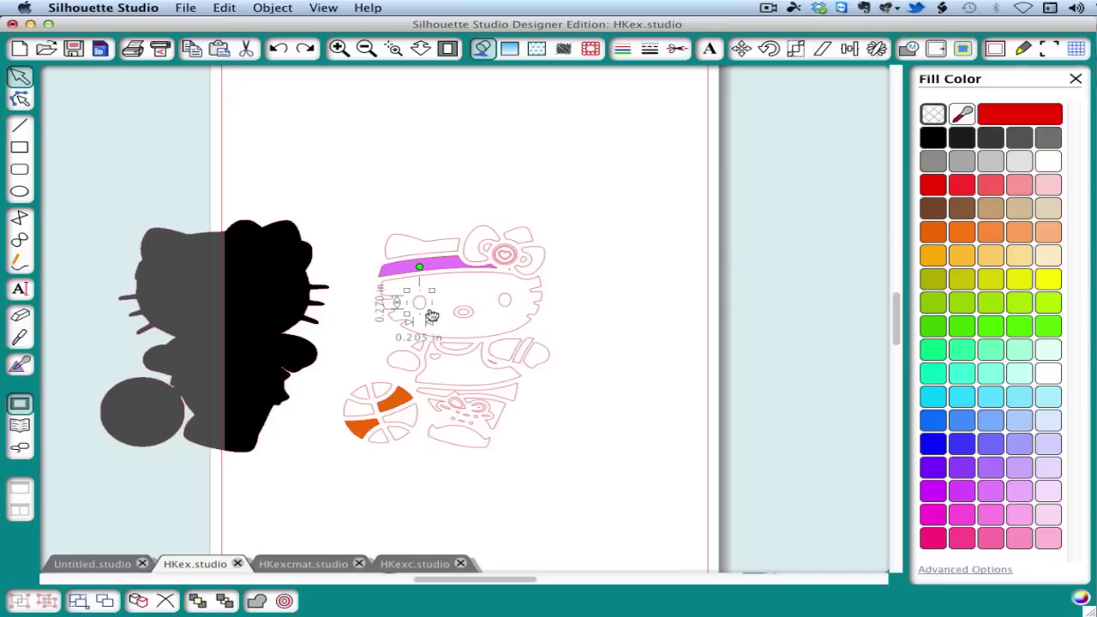
{"action": "left_click", "coordinate": [477, 319], "text": "shift"}
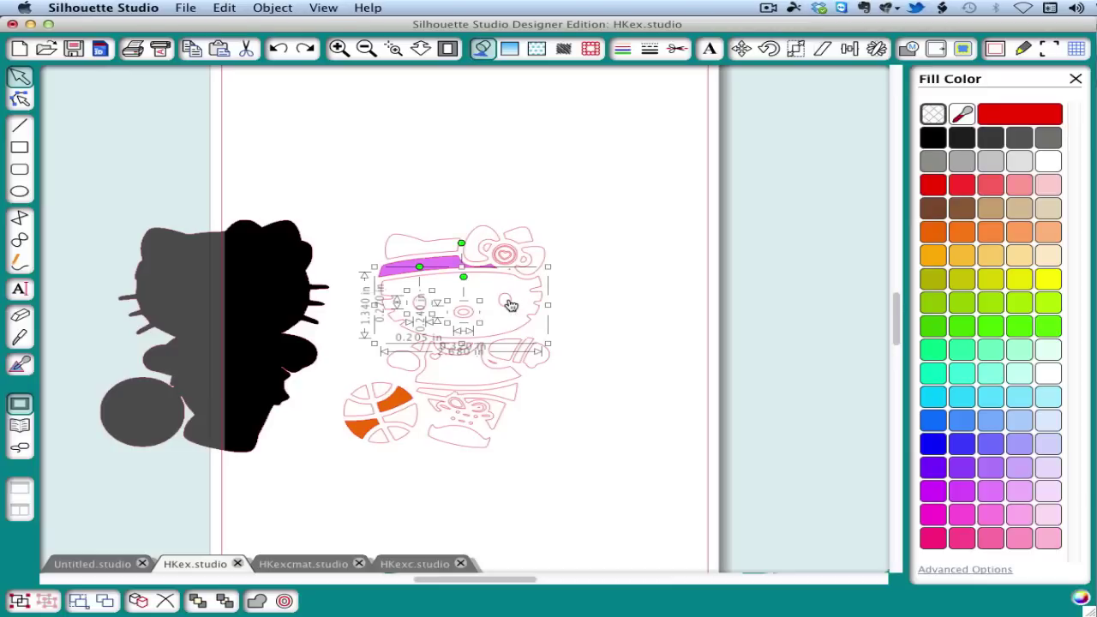
{"action": "left_click", "coordinate": [508, 305], "text": "shift"}
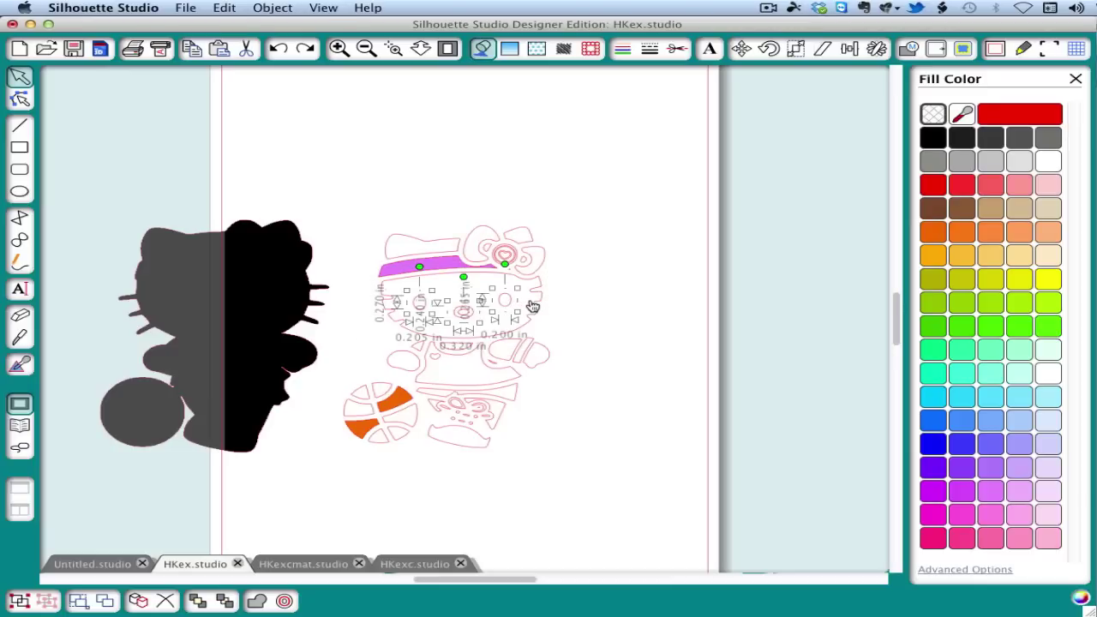
{"action": "left_click", "coordinate": [535, 306], "text": "shift"}
{"action": "left_click", "coordinate": [273, 7]}
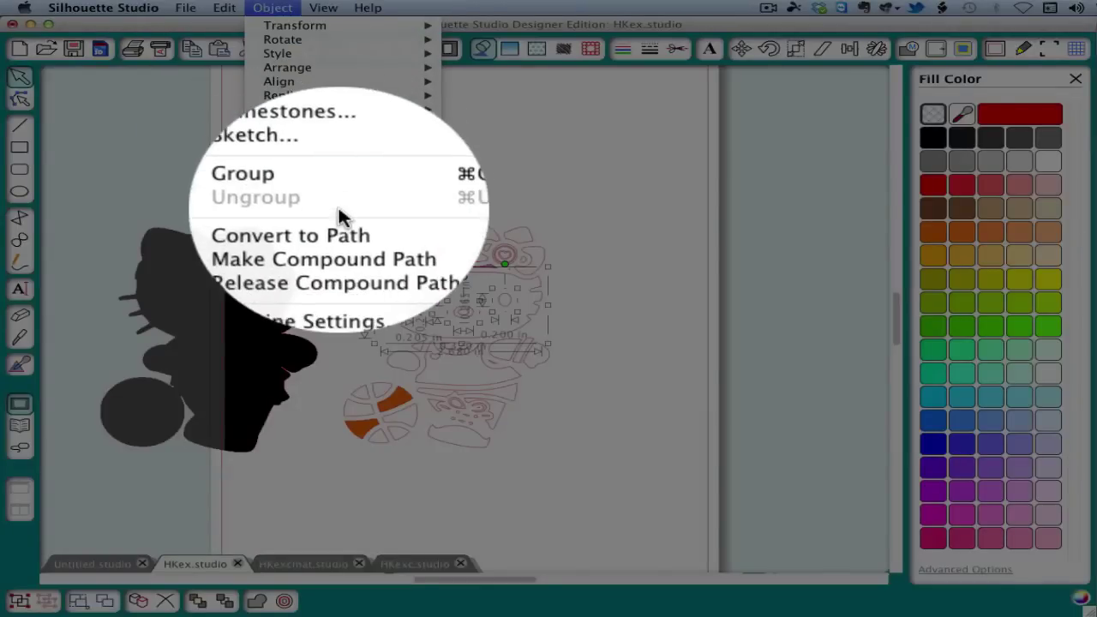
{"action": "left_click", "coordinate": [347, 237]}
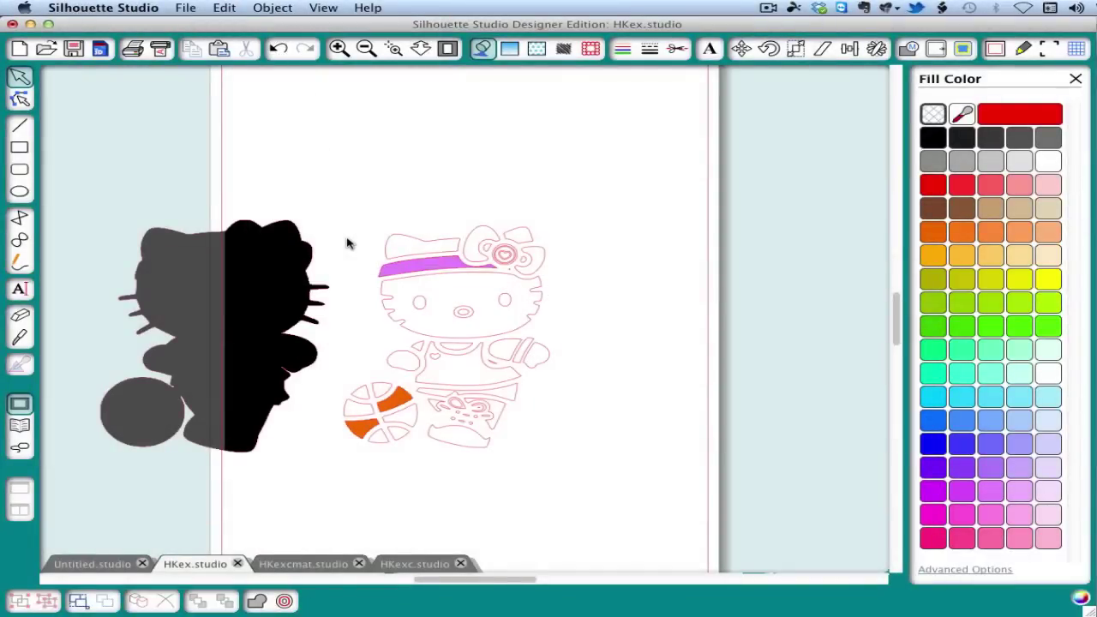
{"action": "mouse_move", "coordinate": [249, 309]}
{"action": "left_mouse_down"}
{"action": "mouse_move", "coordinate": [485, 317]}
{"action": "mouse_move", "coordinate": [261, 302]}
{"action": "left_mouse_up"}
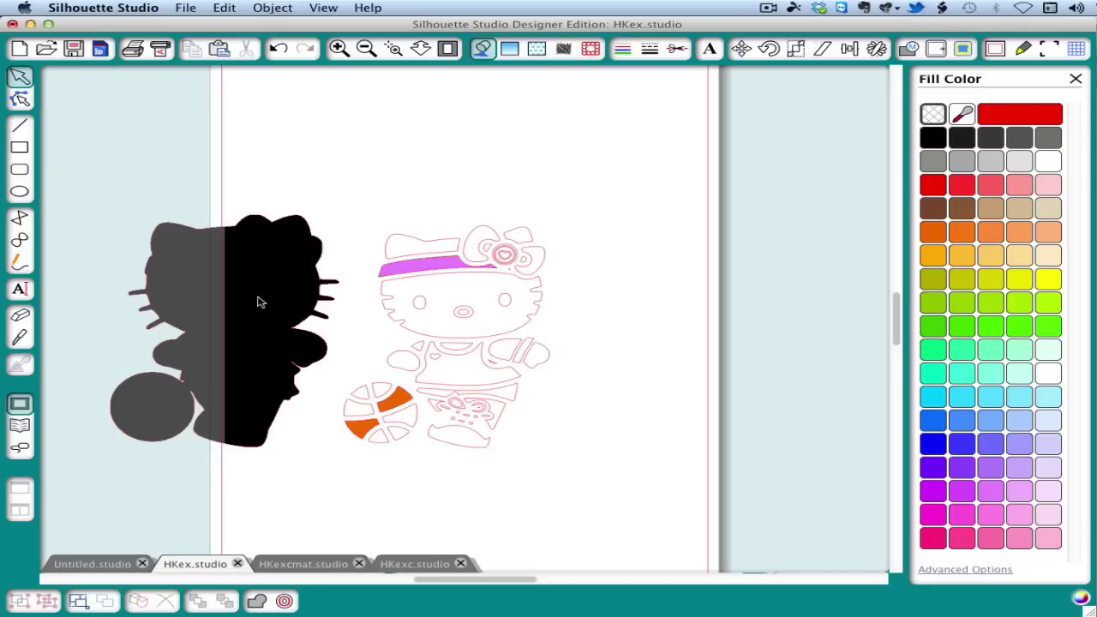
- Fill every basketball wedge orange, group them into one ball, and switch to HKexc.studio
{"action": "key", "text": "super+z"}
{"action": "left_click", "coordinate": [372, 428]}
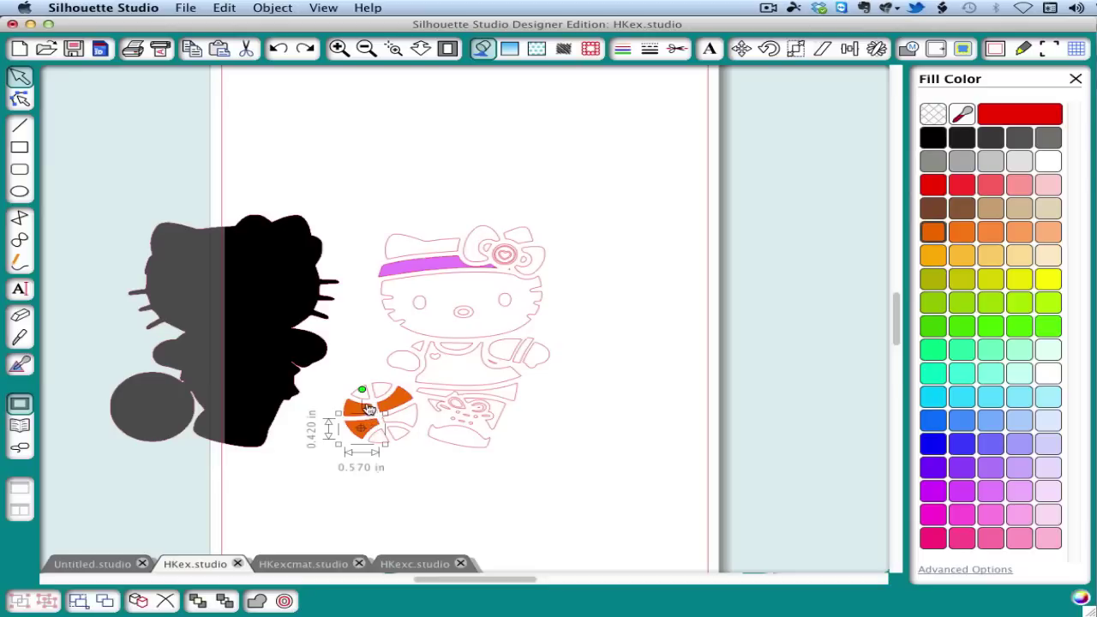
{"action": "left_click", "coordinate": [354, 411], "text": "shift"}
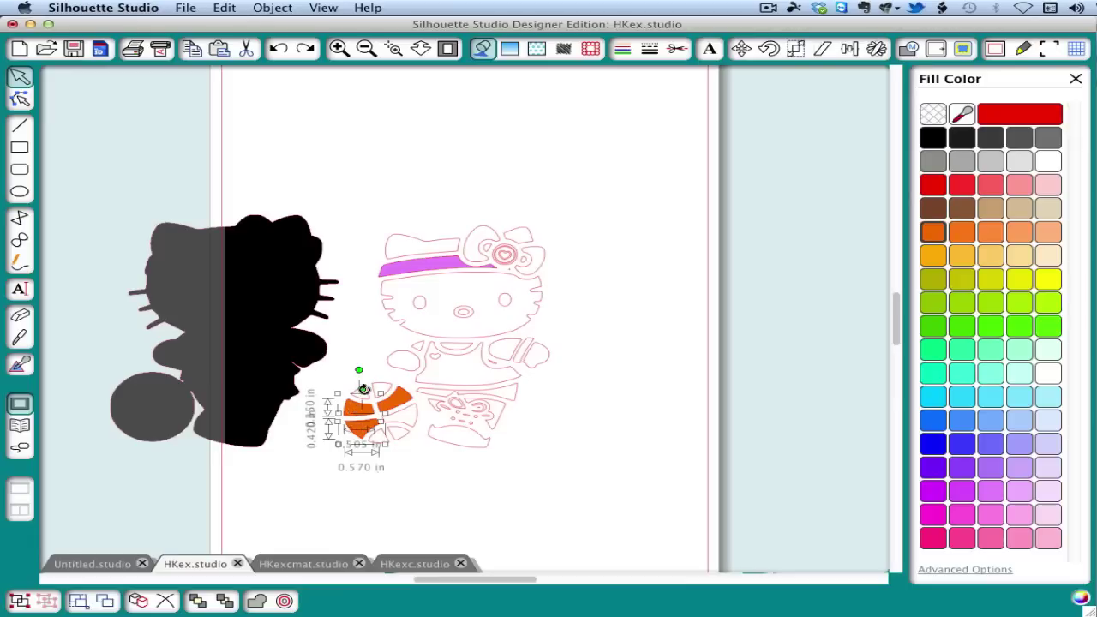
{"action": "left_click", "coordinate": [358, 396], "text": "shift"}
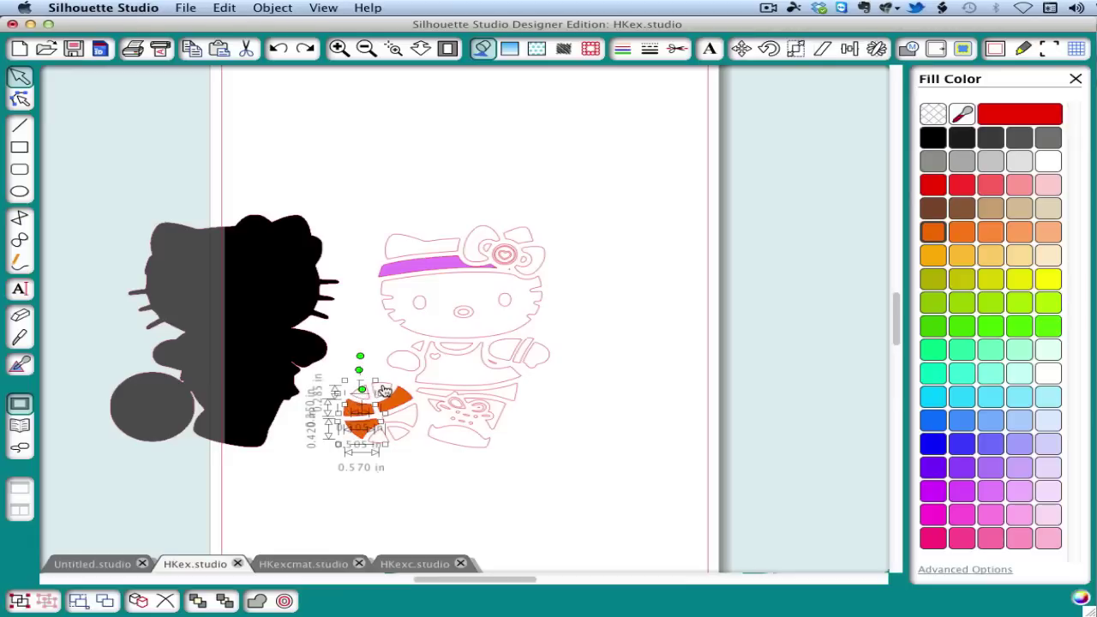
{"action": "left_click", "coordinate": [382, 393], "text": "shift"}
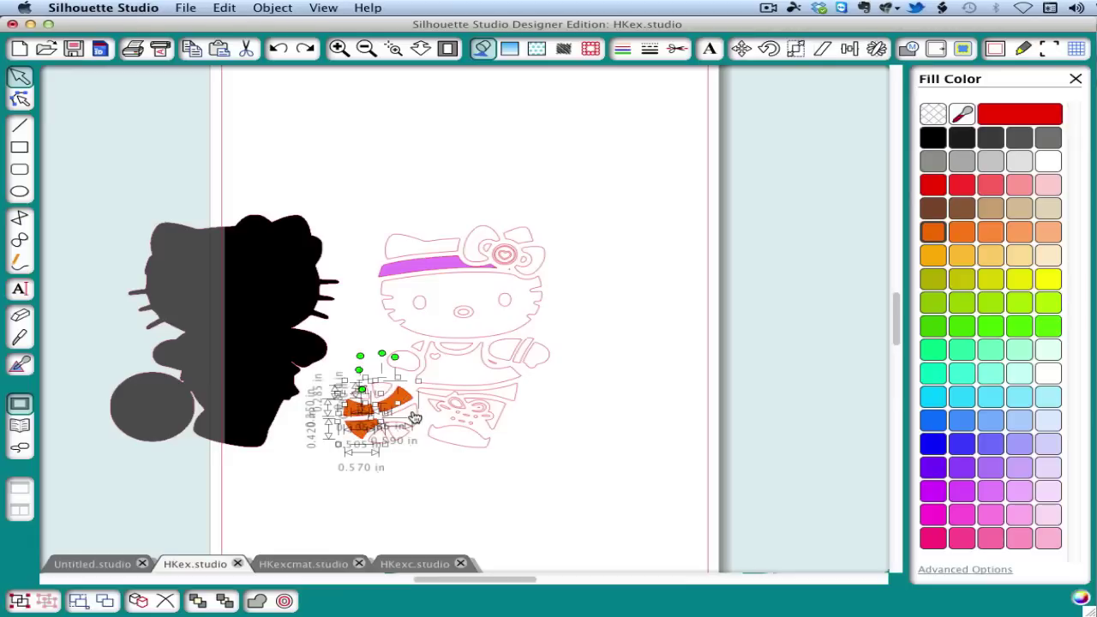
{"action": "left_click", "coordinate": [413, 417], "text": "shift"}
{"action": "left_click", "coordinate": [409, 440], "text": "shift"}
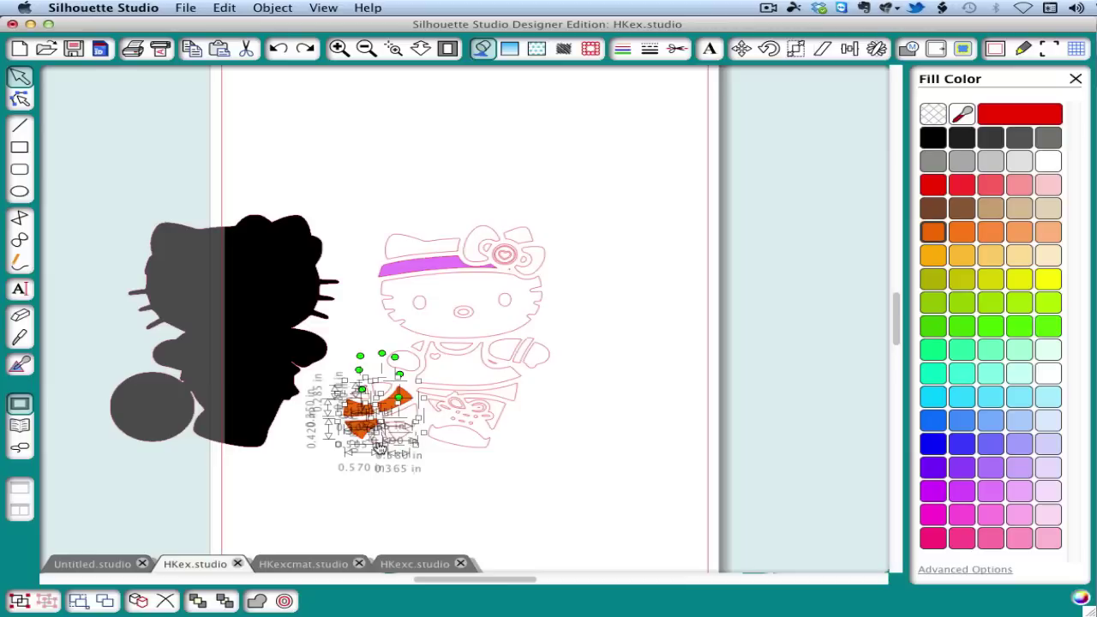
{"action": "left_click", "coordinate": [379, 447], "text": "shift"}
{"action": "left_click", "coordinate": [936, 237]}
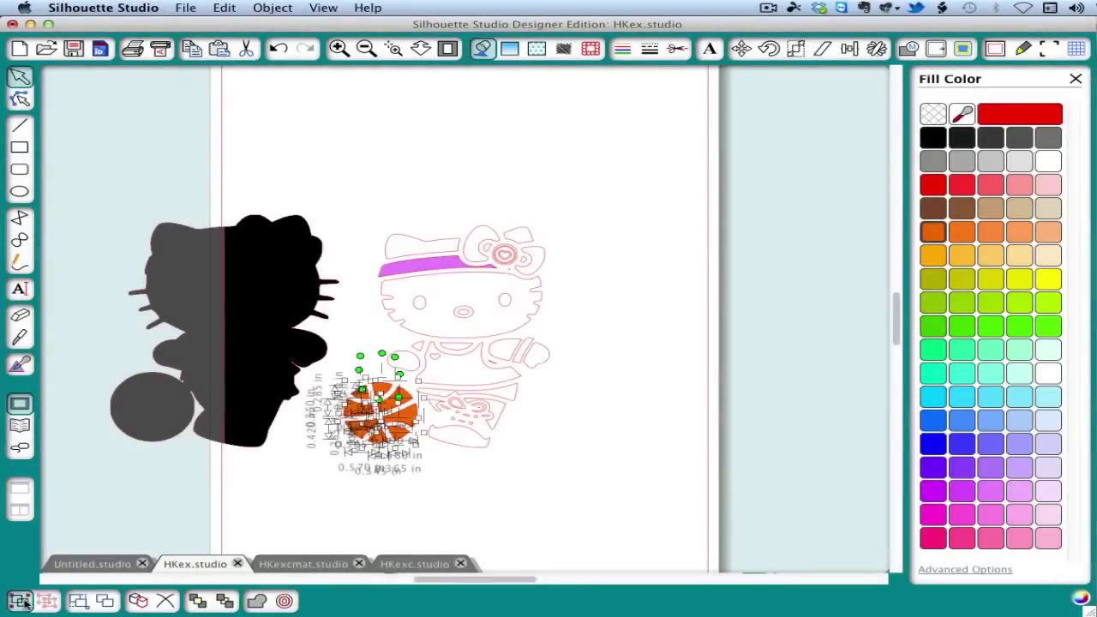
{"action": "left_click", "coordinate": [22, 602]}
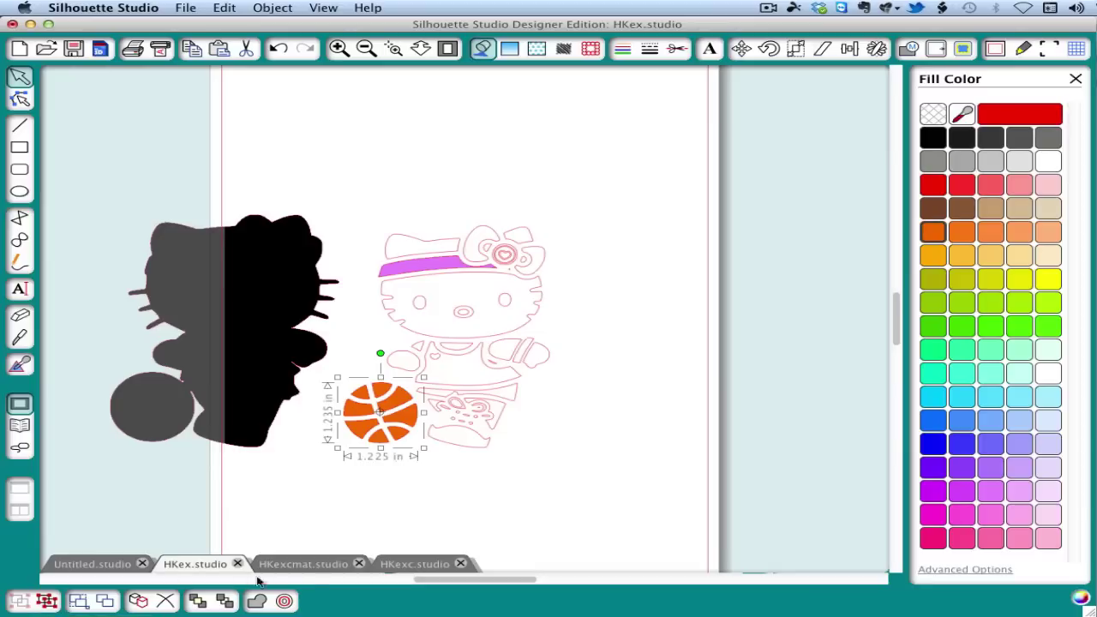
{"action": "left_click", "coordinate": [411, 564]}
- Place a duplicate of the whole Hello Kitty design left of the page
{"action": "left_click_drag", "start_coordinate": [319, 223], "coordinate": [581, 459]}
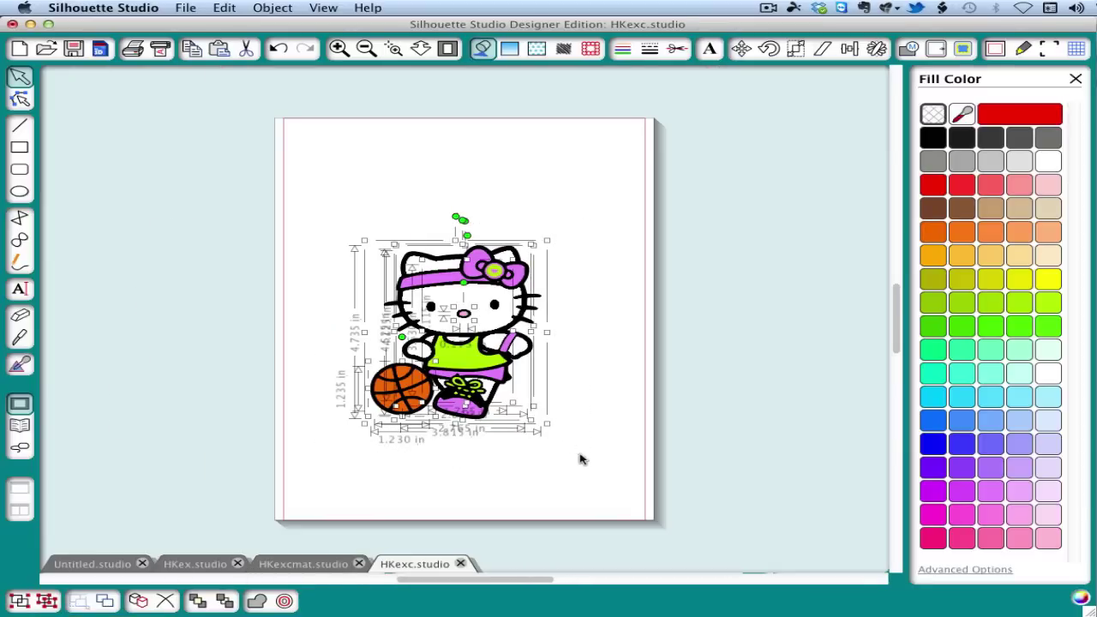
{"action": "left_click_drag", "start_coordinate": [491, 371], "coordinate": [203, 356]}
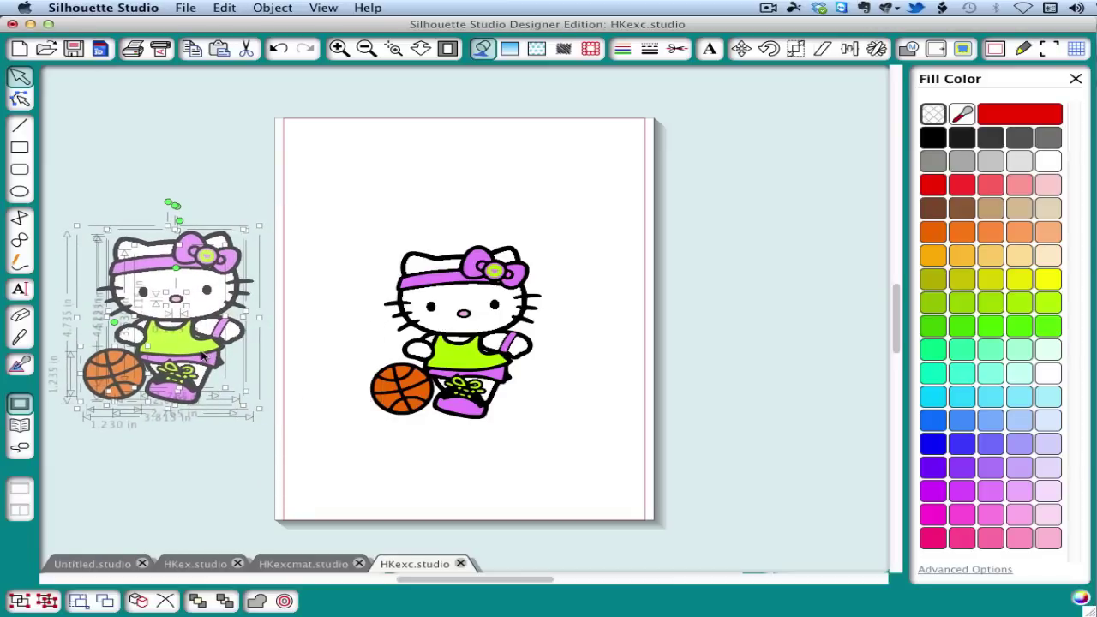
{"action": "left_click", "coordinate": [243, 435]}
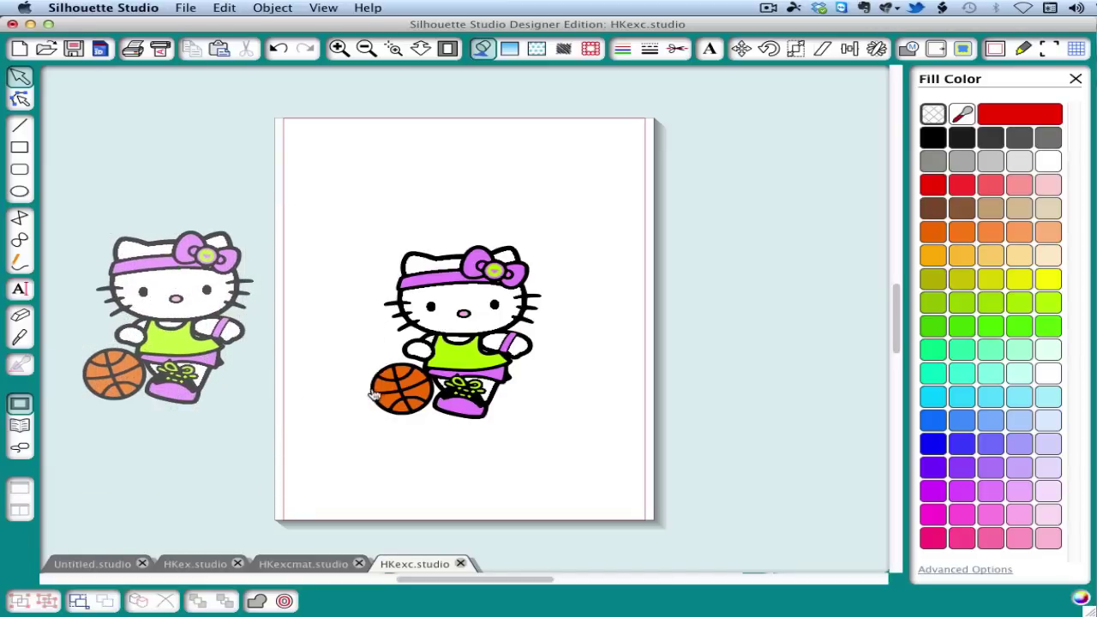
- Spread the basketball, black shadow, outline, green shirt and pink layers apart on the page
{"action": "left_click_drag", "start_coordinate": [382, 394], "coordinate": [327, 459]}
{"action": "left_click", "coordinate": [419, 431]}
{"action": "left_click_drag", "start_coordinate": [408, 414], "coordinate": [343, 310]}
{"action": "left_click_drag", "start_coordinate": [525, 377], "coordinate": [581, 412]}
{"action": "left_click_drag", "start_coordinate": [478, 362], "coordinate": [576, 271]}
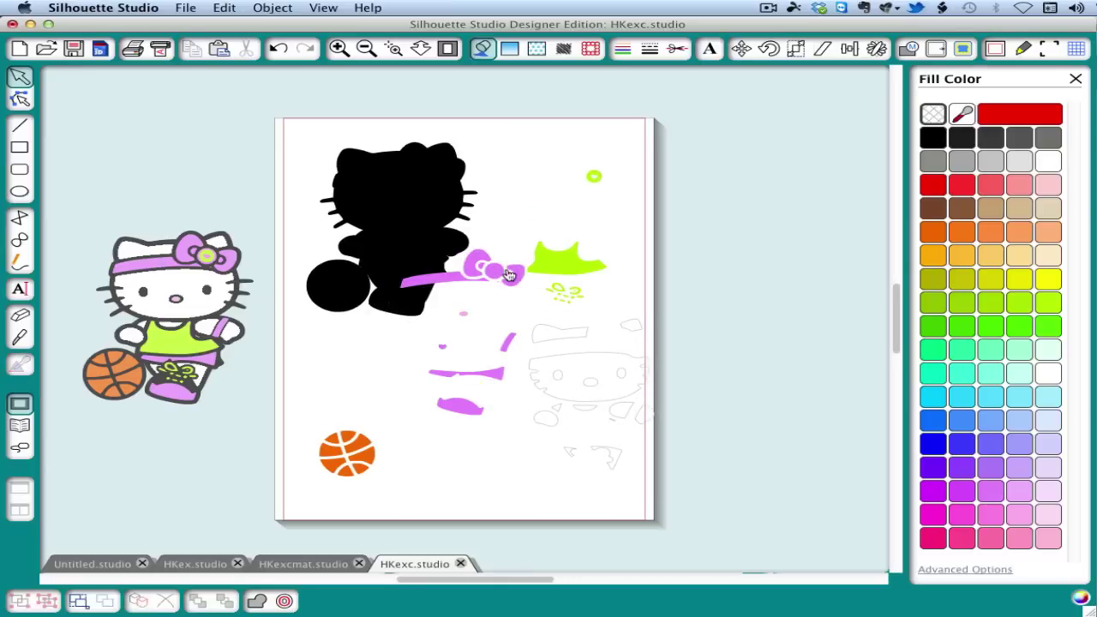
{"action": "left_click_drag", "start_coordinate": [509, 274], "coordinate": [491, 350]}
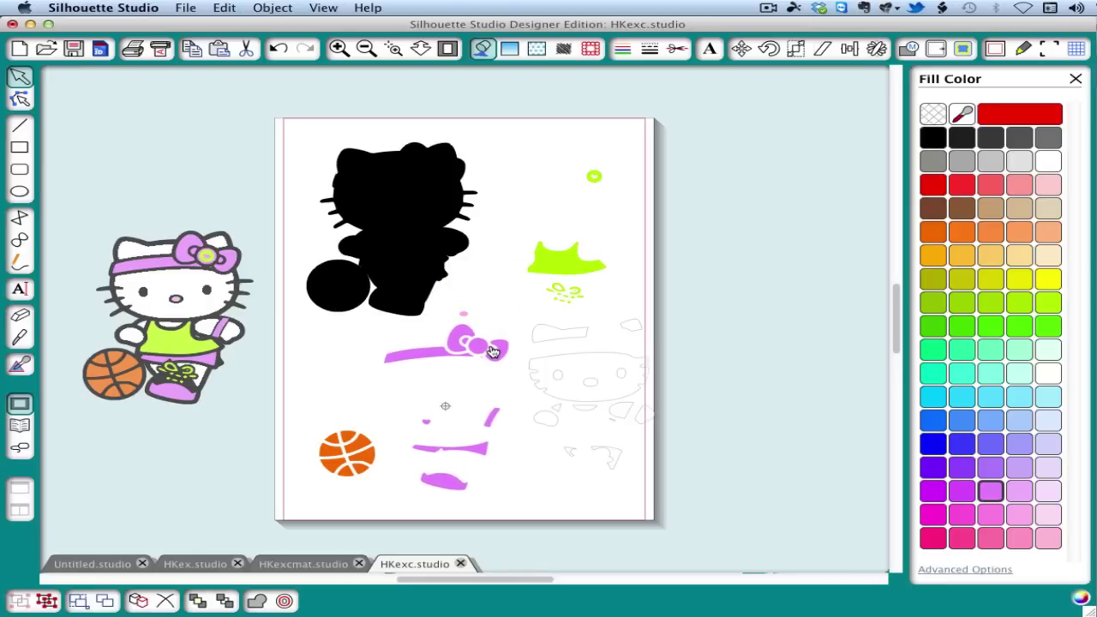
{"action": "key", "text": "Escape"}
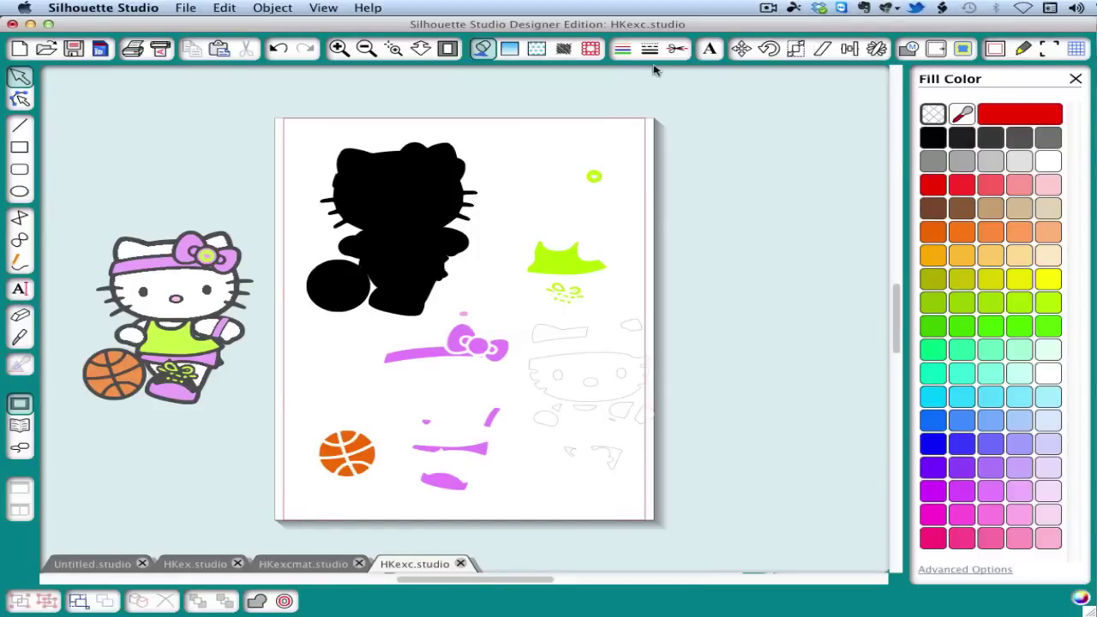
- Set the kitty shadow, bow, basketball, face outlines and tiny piece to No Cut, then select every piece
{"action": "left_click", "coordinate": [676, 50]}
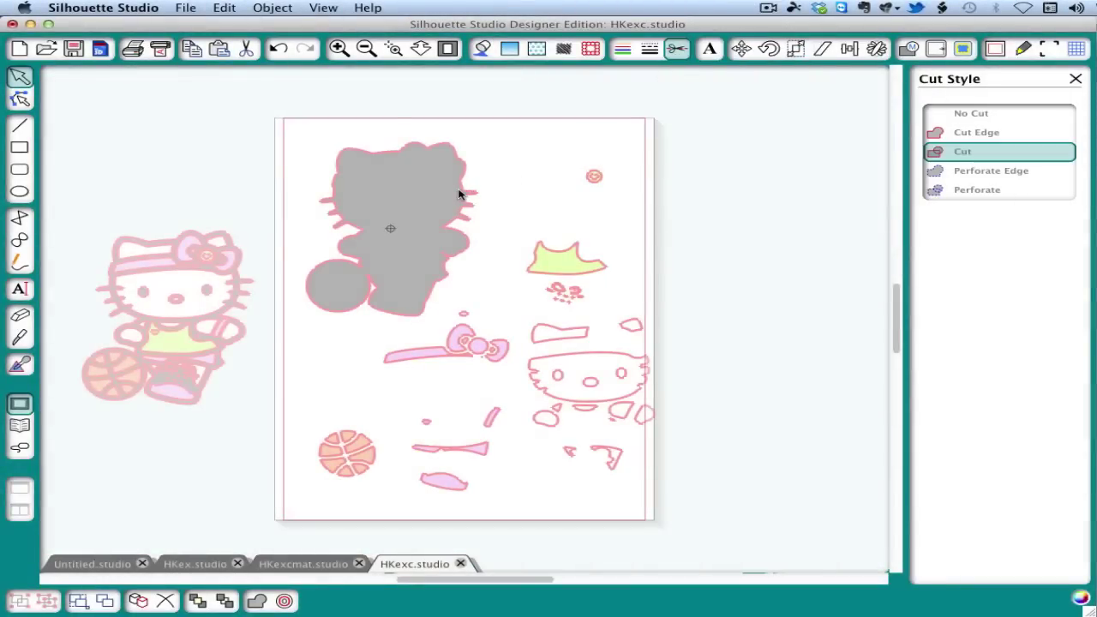
{"action": "left_click", "coordinate": [458, 196]}
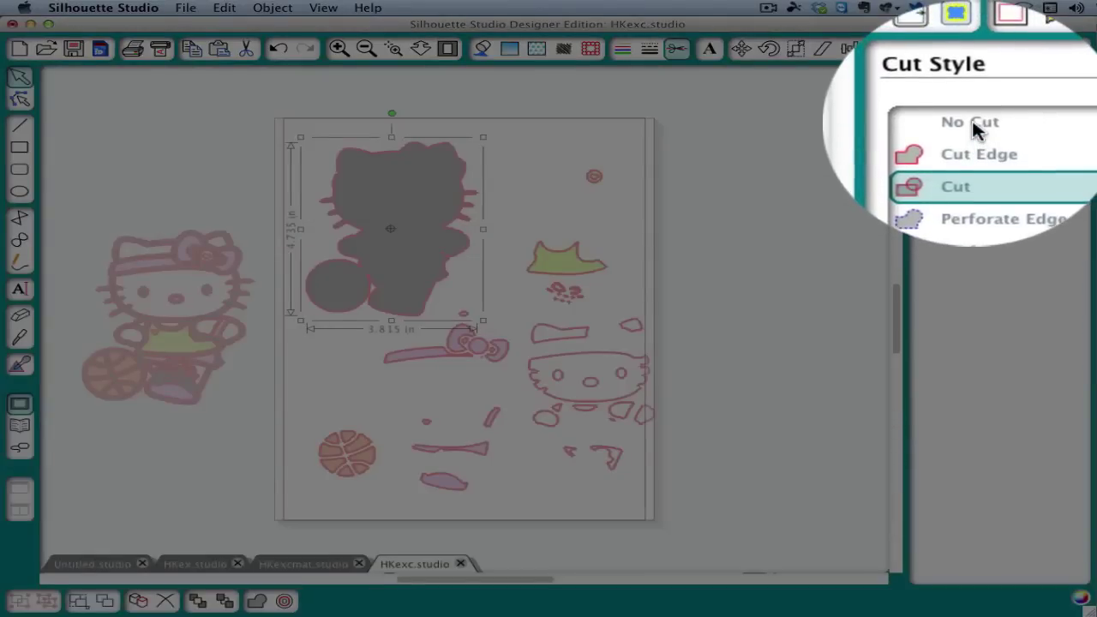
{"action": "left_click", "coordinate": [971, 114]}
{"action": "left_click", "coordinate": [446, 342]}
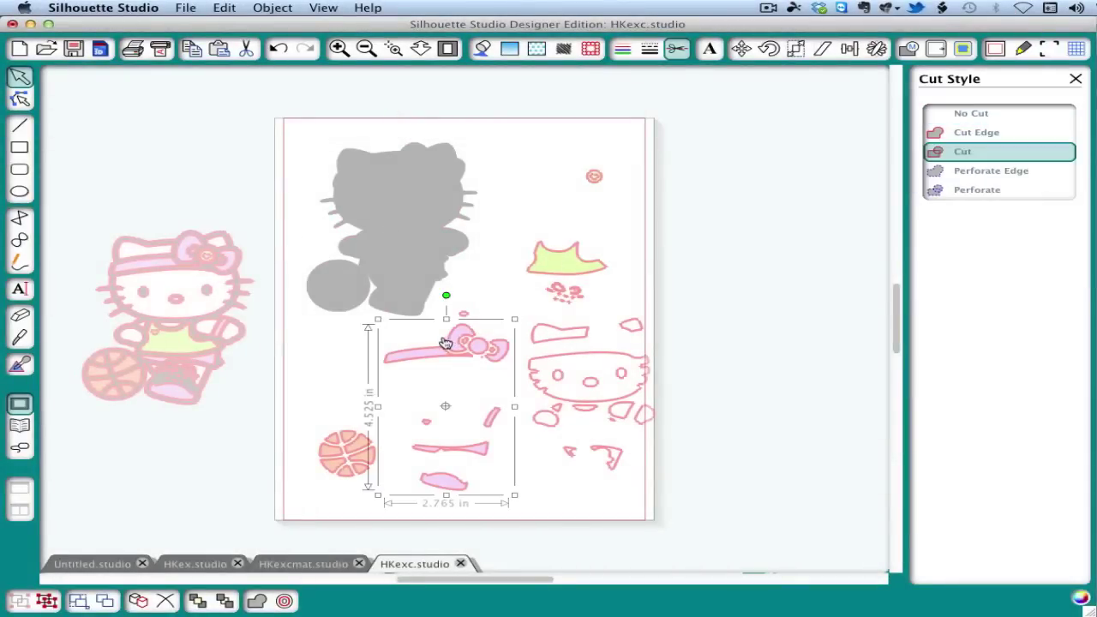
{"action": "left_click", "coordinate": [332, 463], "text": "shift"}
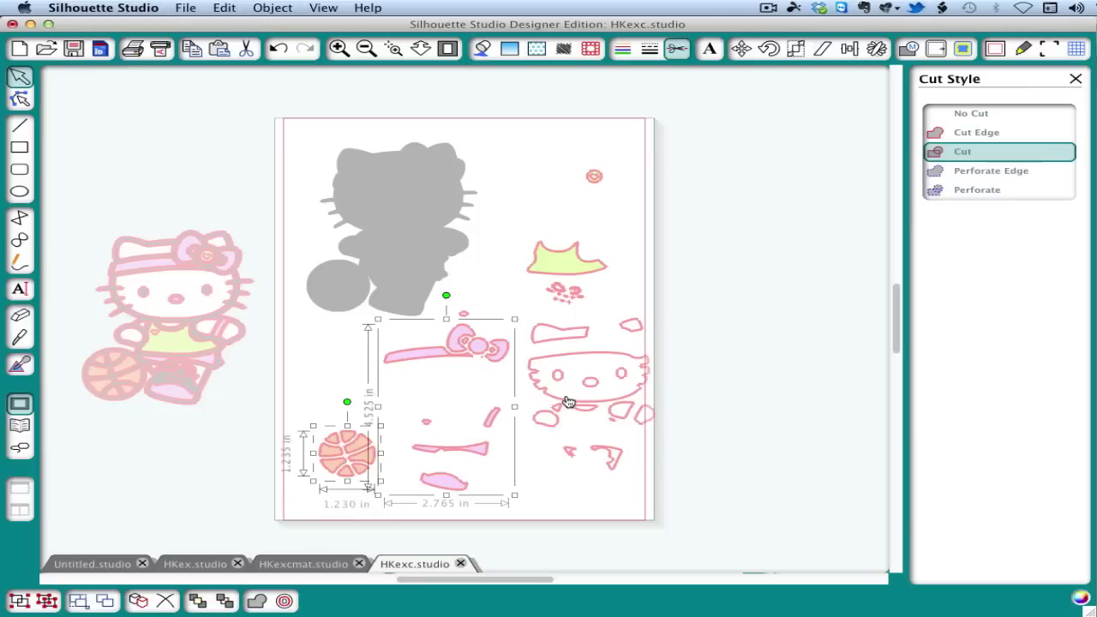
{"action": "left_click", "coordinate": [568, 402], "text": "shift"}
{"action": "left_click", "coordinate": [466, 316], "text": "shift"}
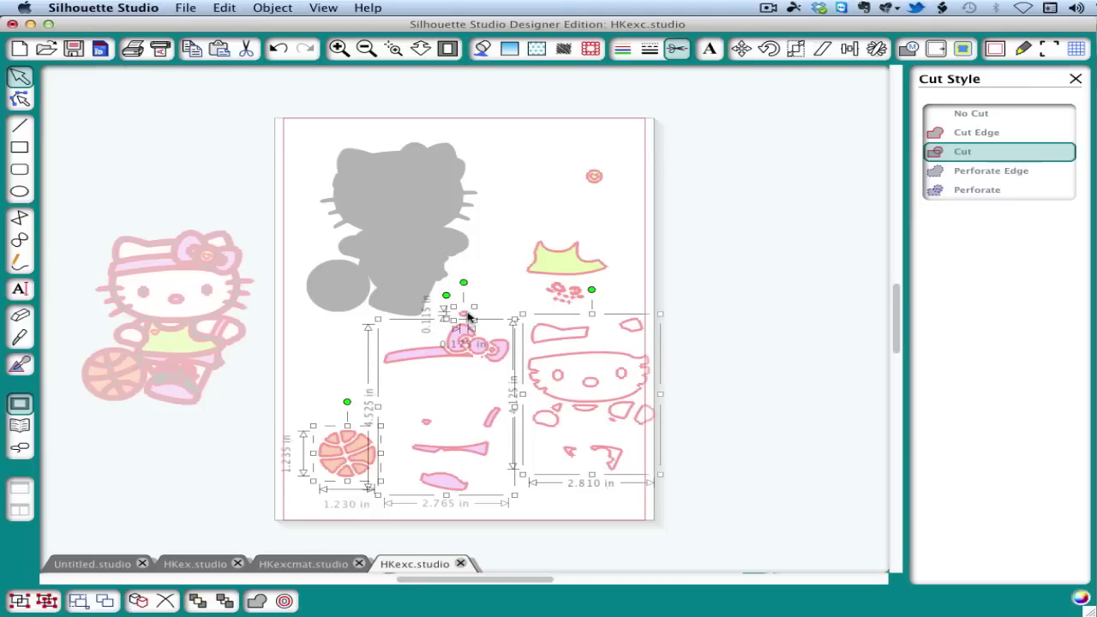
{"action": "left_click", "coordinate": [958, 114]}
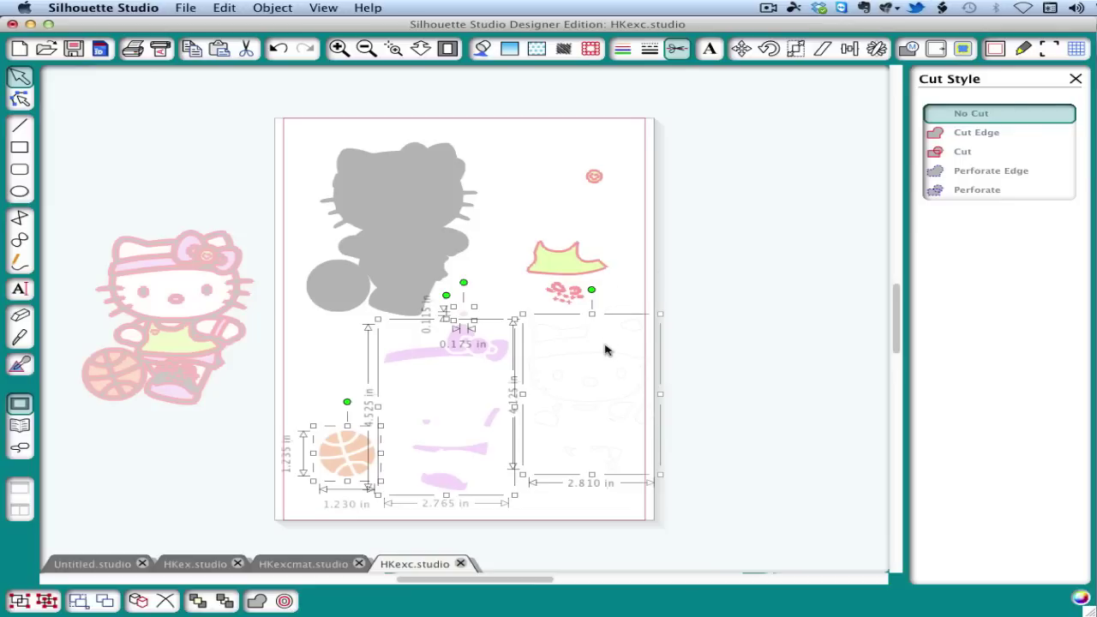
{"action": "left_click_drag", "start_coordinate": [262, 113], "coordinate": [694, 533]}
- Apply Cut Edge to all pieces and move the face and shirt groups right off the mat
{"action": "left_click", "coordinate": [935, 135]}
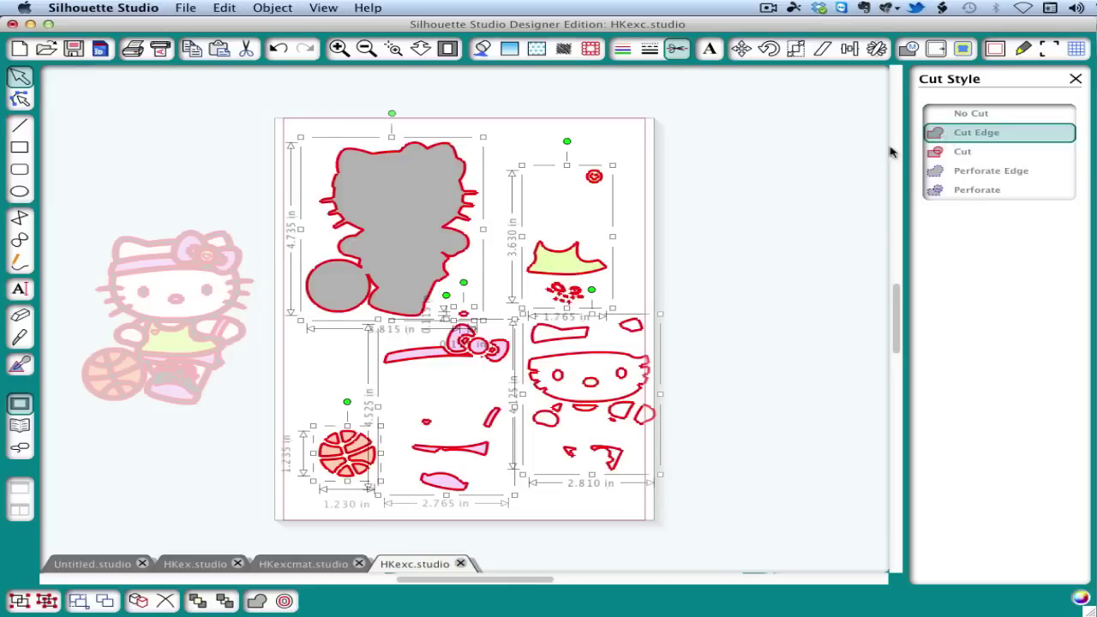
{"action": "left_click", "coordinate": [672, 212]}
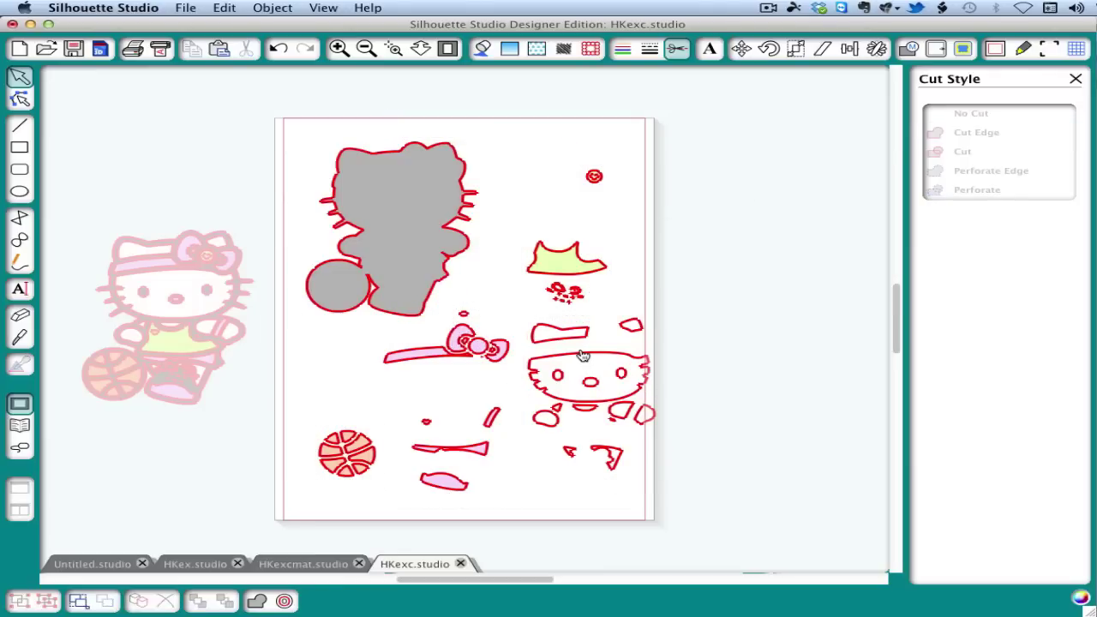
{"action": "left_click_drag", "start_coordinate": [582, 357], "coordinate": [775, 356]}
{"action": "left_click", "coordinate": [565, 288]}
{"action": "left_click_drag", "start_coordinate": [579, 276], "coordinate": [767, 248]}
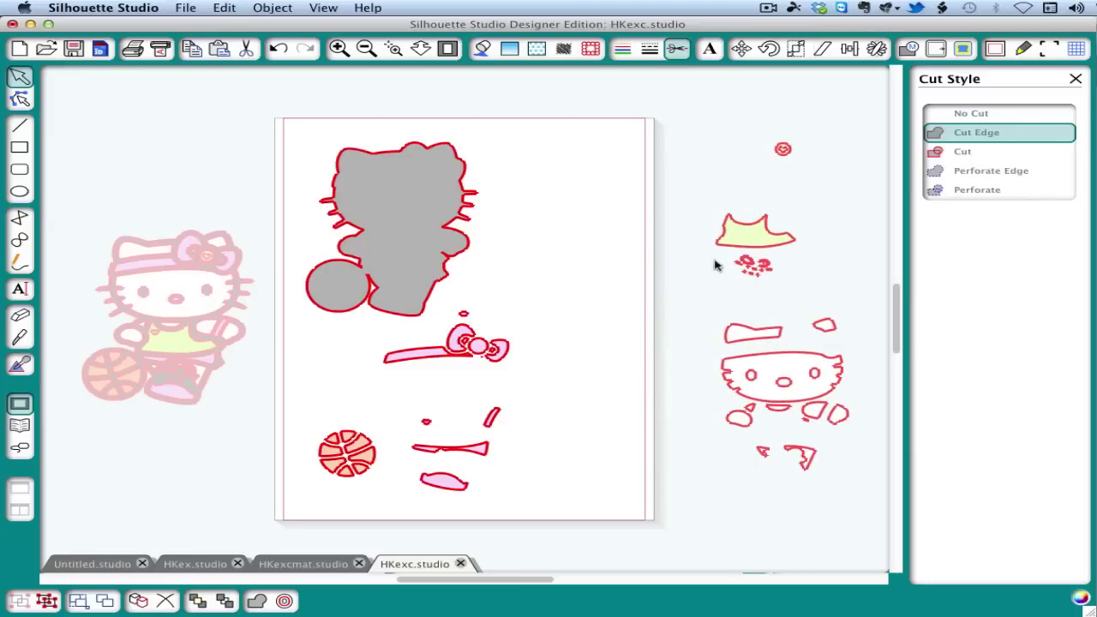
{"action": "left_click", "coordinate": [722, 262]}
- Move the bow group, dot and grey body off the mat and reposition the basketball upper left
{"action": "left_click_drag", "start_coordinate": [458, 343], "coordinate": [196, 394]}
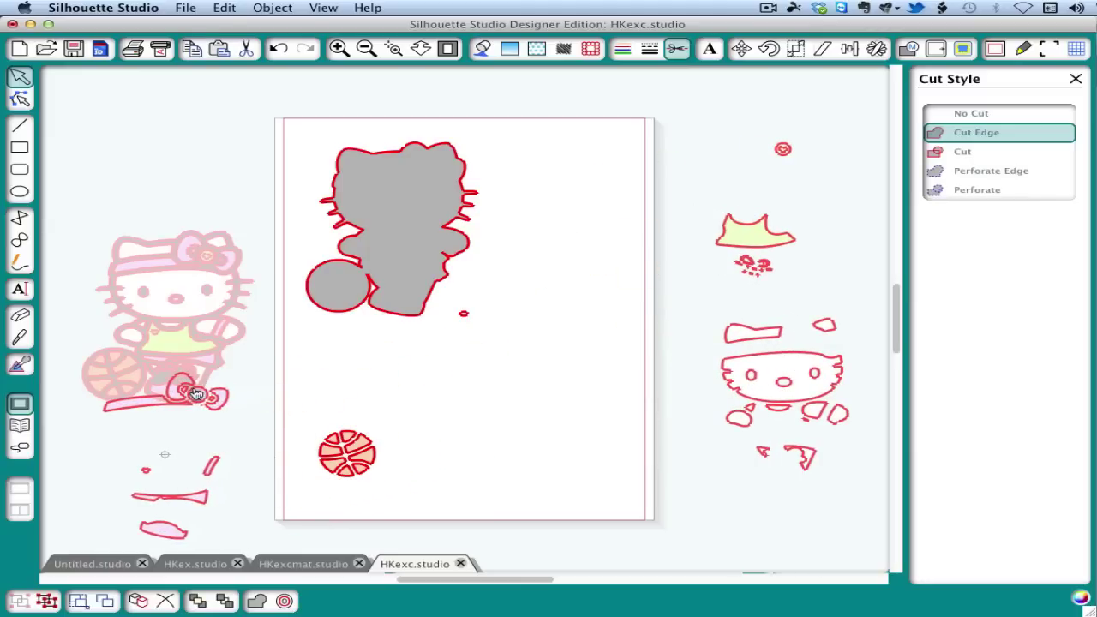
{"action": "left_click", "coordinate": [291, 414]}
{"action": "left_click_drag", "start_coordinate": [343, 441], "coordinate": [238, 176]}
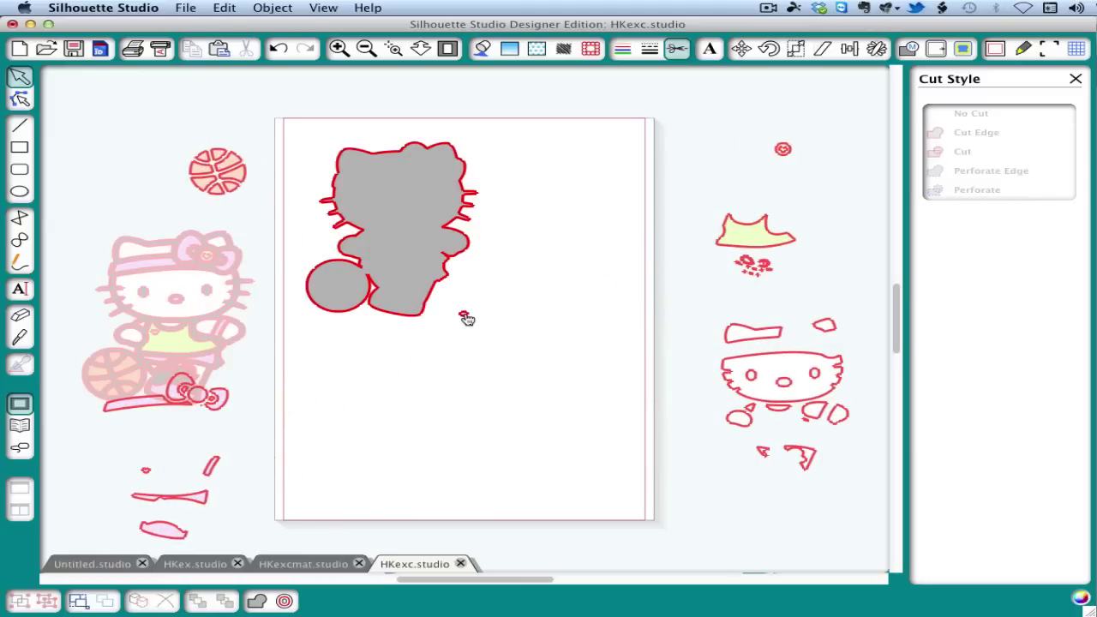
{"action": "left_click_drag", "start_coordinate": [462, 313], "coordinate": [708, 297]}
{"action": "left_click_drag", "start_coordinate": [436, 245], "coordinate": [170, 296]}
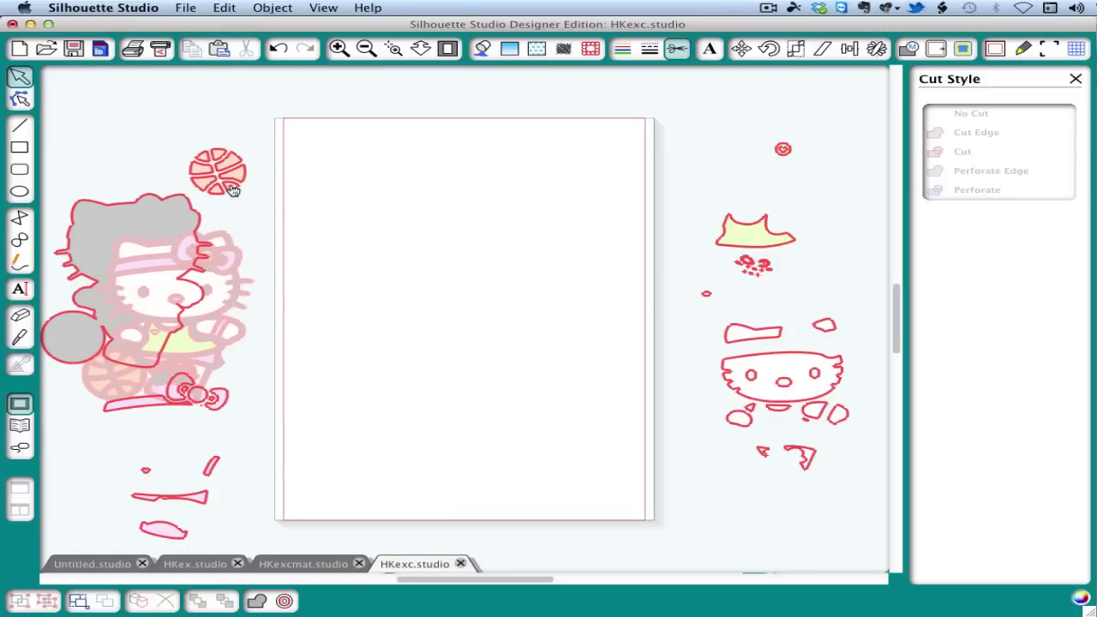
{"action": "left_click_drag", "start_coordinate": [233, 190], "coordinate": [392, 195]}
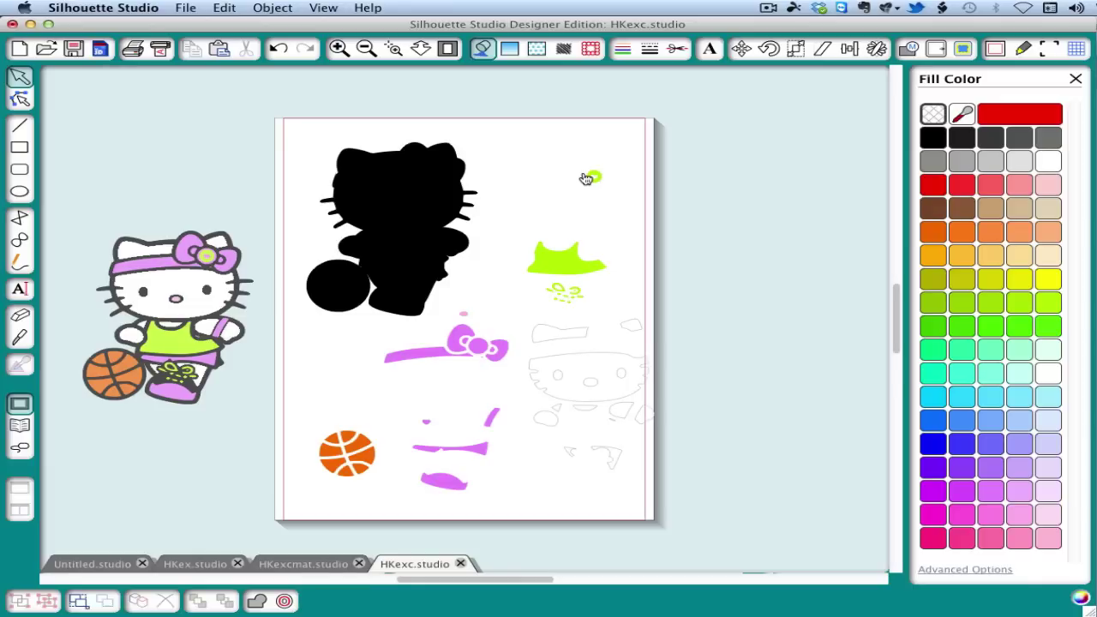
- Save the selected pink pieces as a new file named HKexcpink
{"action": "left_click", "coordinate": [477, 346]}
{"action": "left_click", "coordinate": [187, 8]}
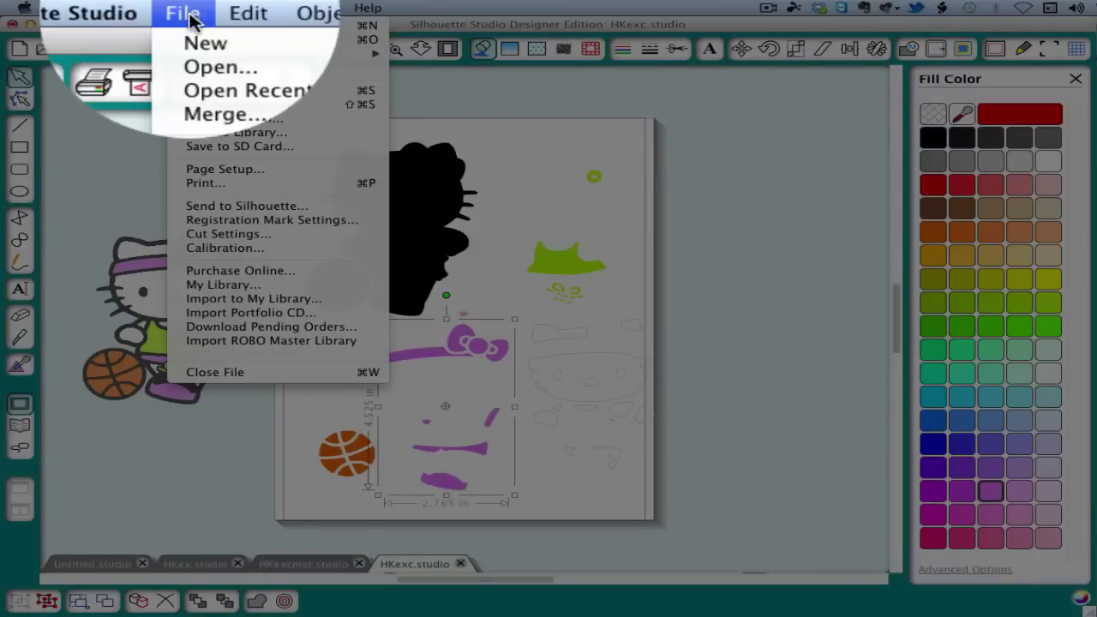
{"action": "left_click", "coordinate": [236, 120]}
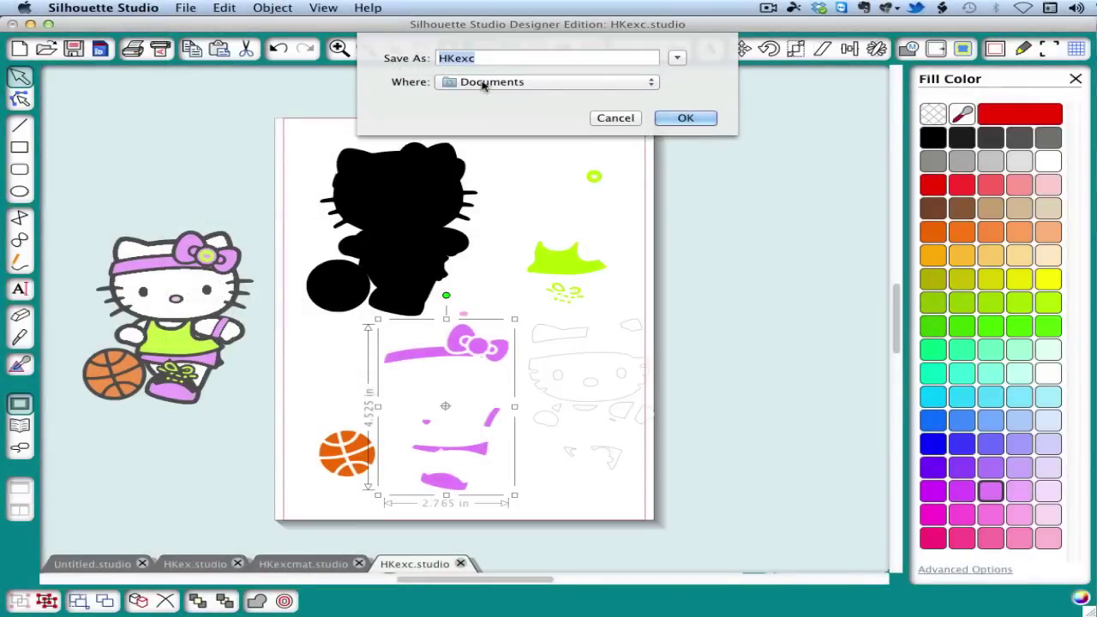
{"action": "key", "text": "Right"}
{"action": "type", "text": "pink"}
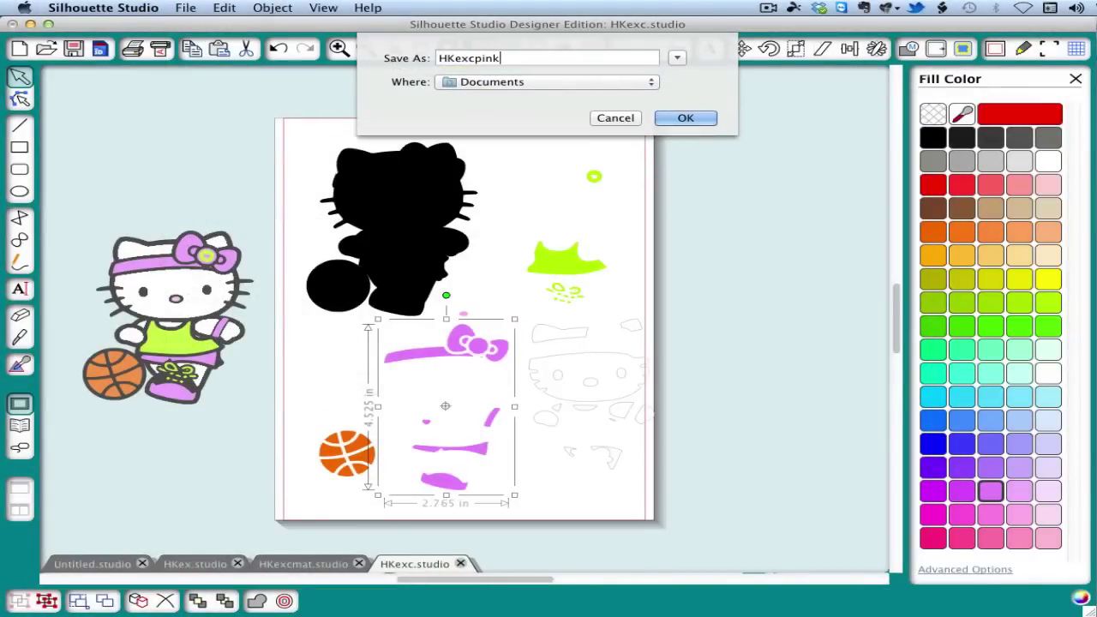
{"action": "left_click", "coordinate": [688, 119]}
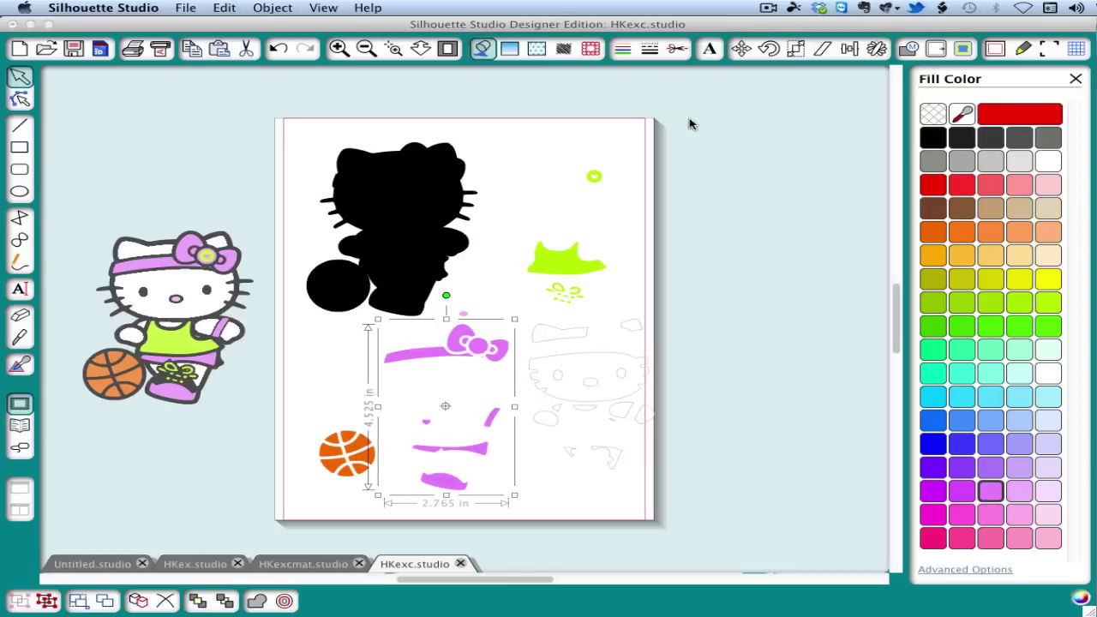
- Open the HKexcpink file
{"action": "left_click", "coordinate": [186, 8]}
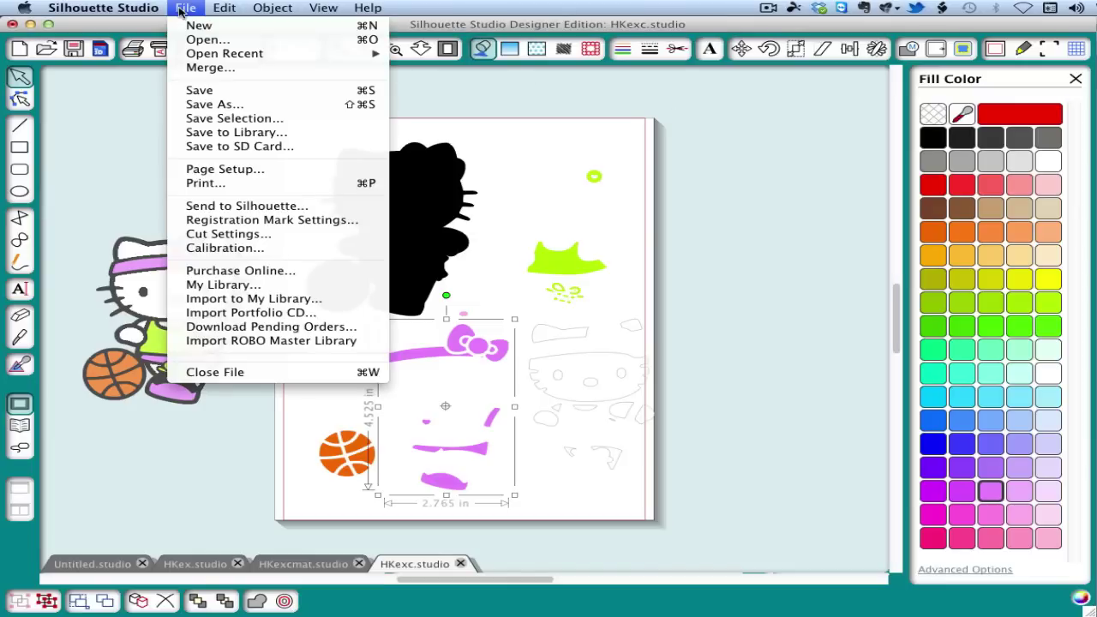
{"action": "left_click", "coordinate": [190, 41]}
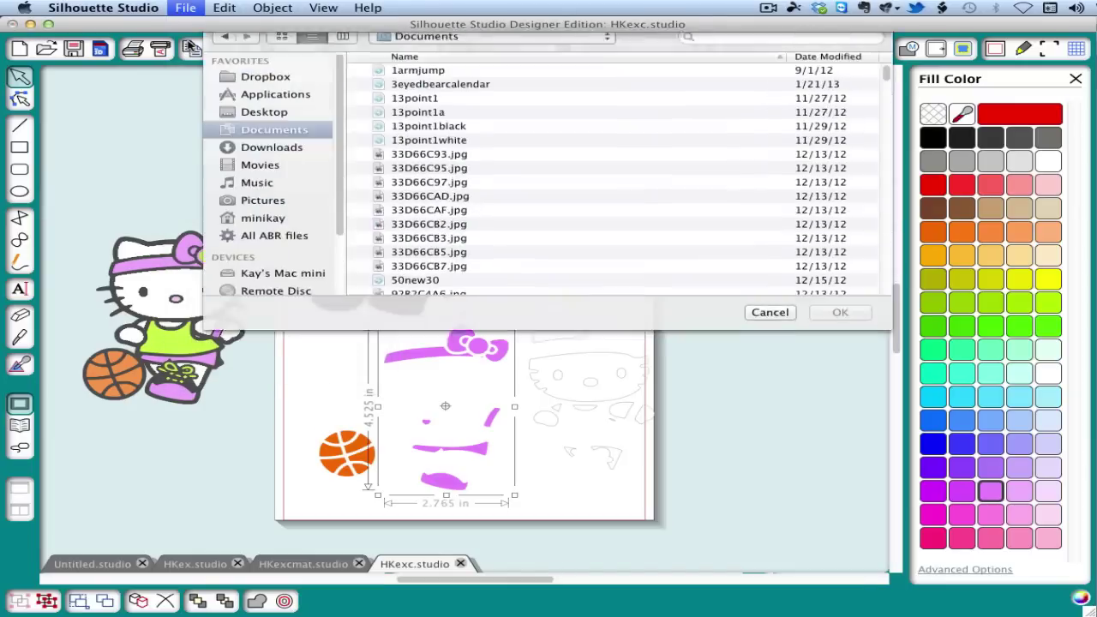
{"action": "left_click", "coordinate": [500, 116]}
{"action": "left_click", "coordinate": [836, 326]}
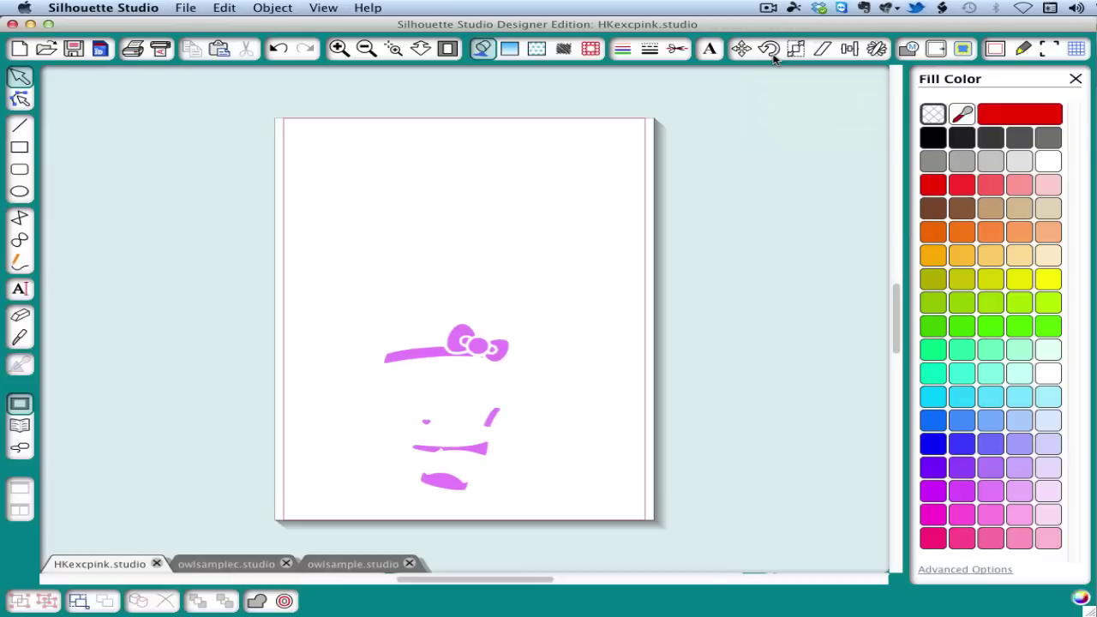
- Switch to owlsample.studio, showing the uncoloured owl outline on its trapezoid base
{"action": "left_click", "coordinate": [345, 567]}
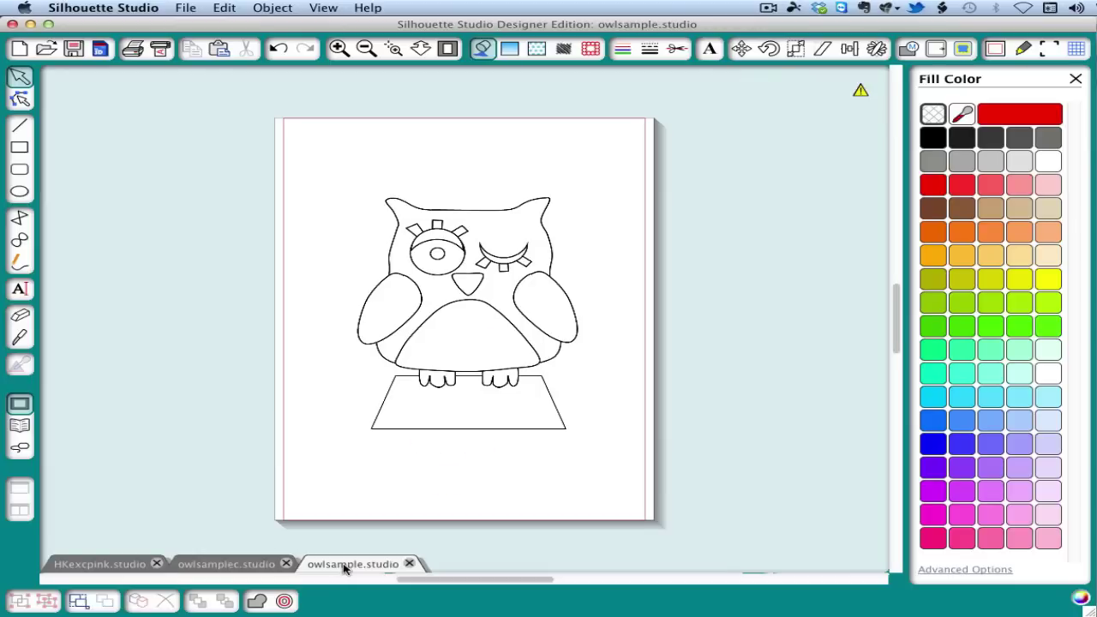
- Trace the owl at 15% threshold with High Pass Filter off, then drag the trace right
{"action": "left_click", "coordinate": [959, 50]}
{"action": "left_click", "coordinate": [942, 108]}
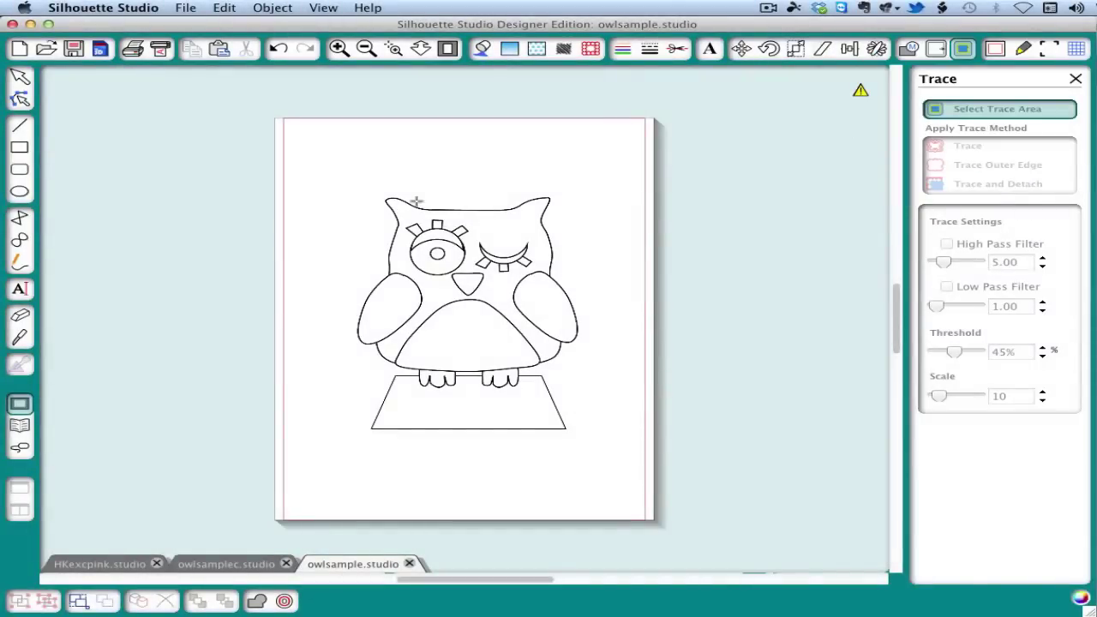
{"action": "mouse_move", "coordinate": [325, 187]}
{"action": "left_mouse_down"}
{"action": "mouse_move", "coordinate": [491, 283]}
{"action": "mouse_move", "coordinate": [612, 452]}
{"action": "left_mouse_up"}
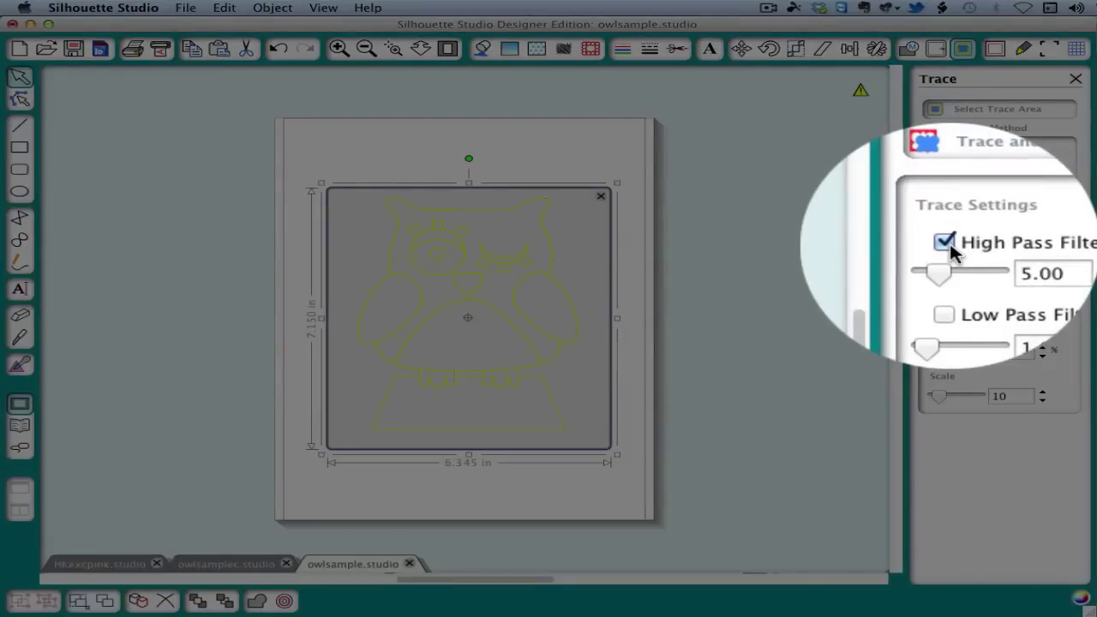
{"action": "left_click", "coordinate": [946, 243]}
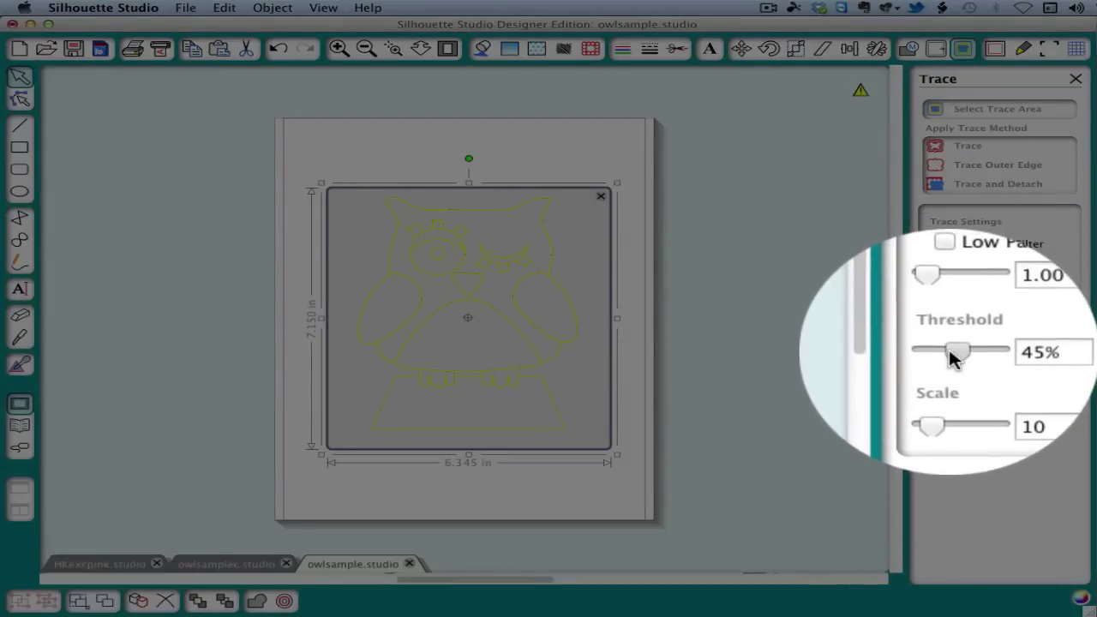
{"action": "left_click_drag", "start_coordinate": [956, 351], "coordinate": [936, 354]}
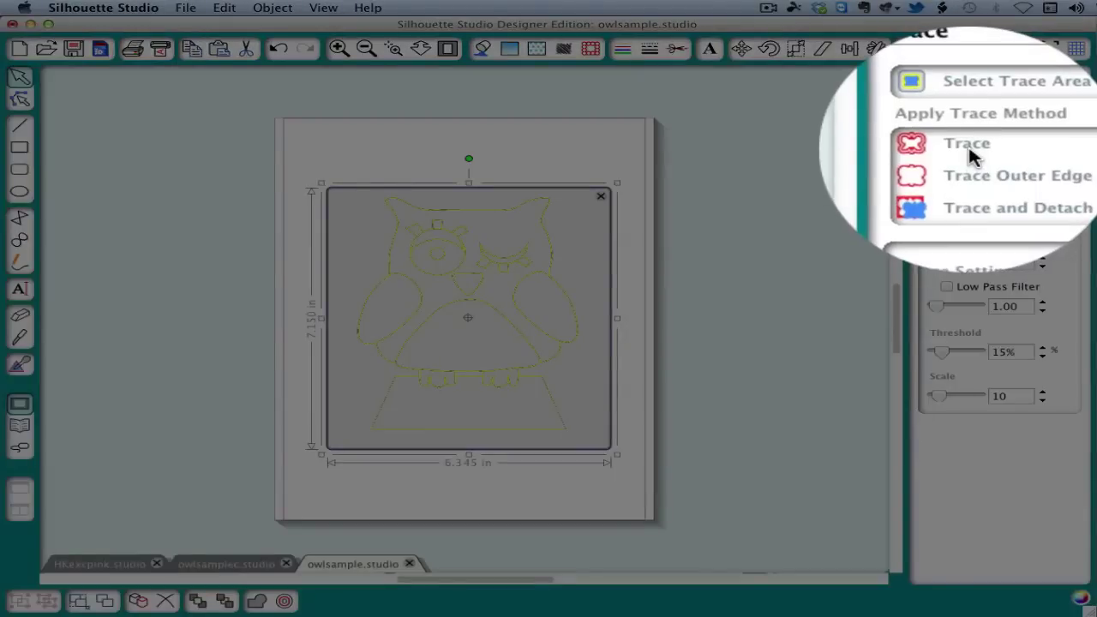
{"action": "left_click", "coordinate": [972, 150]}
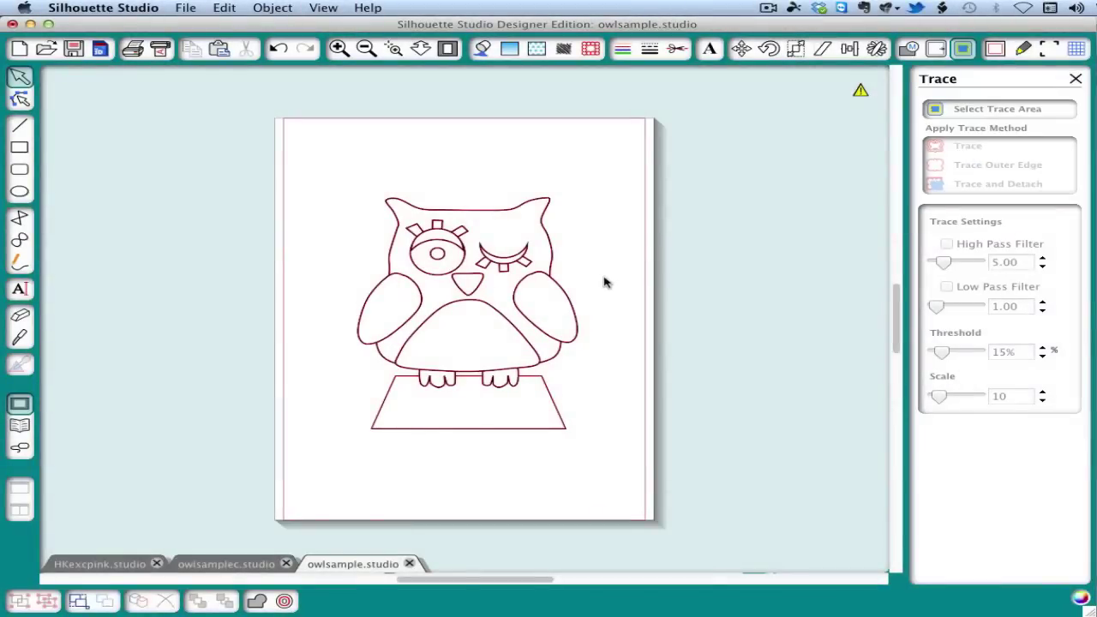
{"action": "left_click_drag", "start_coordinate": [569, 295], "coordinate": [800, 310]}
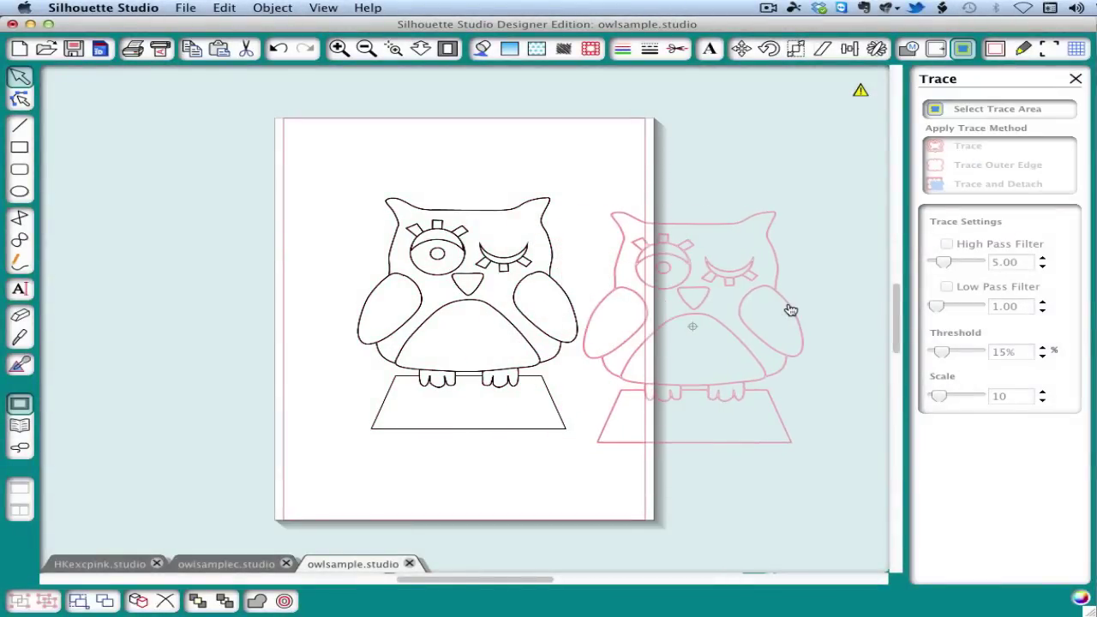
- Delete the original black owl image and move the traced owl back onto the page
{"action": "left_click", "coordinate": [788, 310]}
{"action": "left_click", "coordinate": [557, 292]}
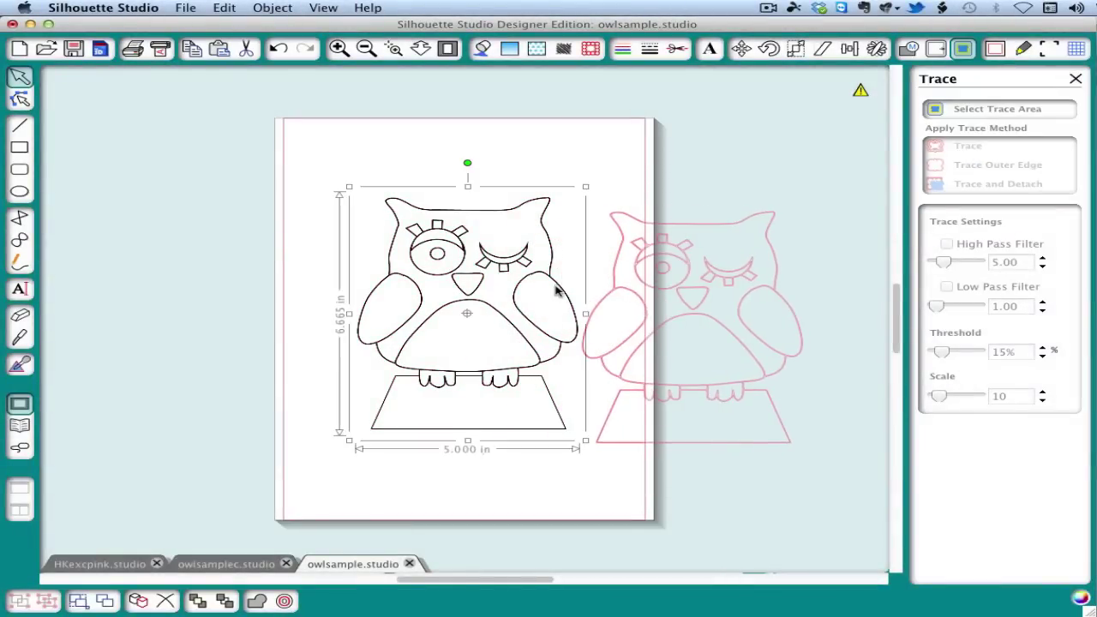
{"action": "key", "text": "super+x"}
{"action": "left_click_drag", "start_coordinate": [623, 289], "coordinate": [386, 276]}
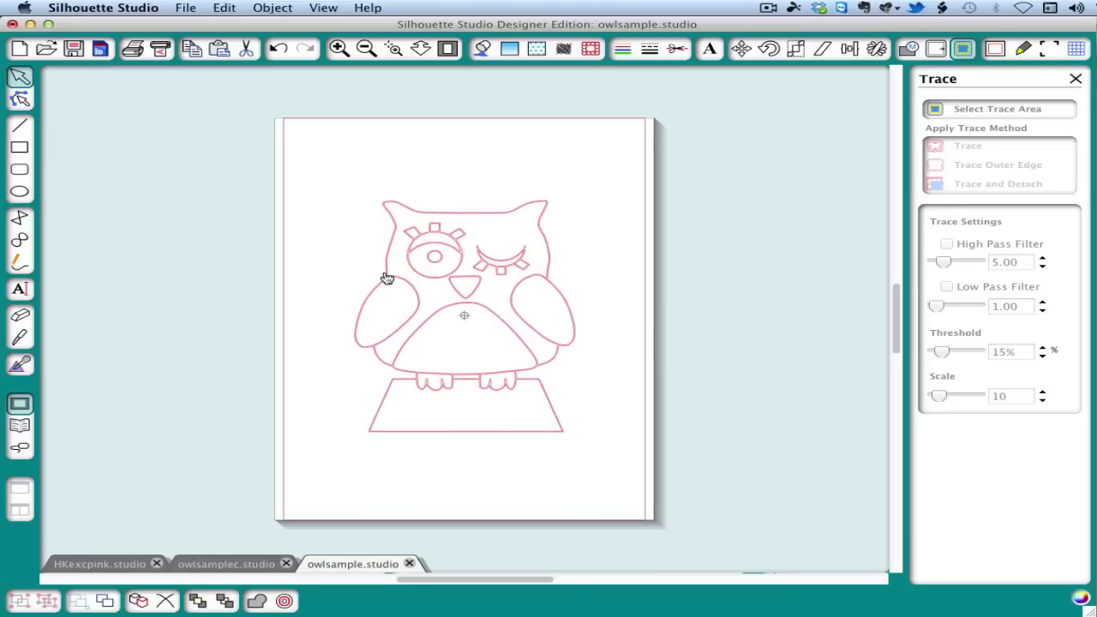
{"action": "left_click", "coordinate": [391, 282]}
- Release the traced owl's compound path to split the outline into separate pieces
{"action": "left_click", "coordinate": [460, 285]}
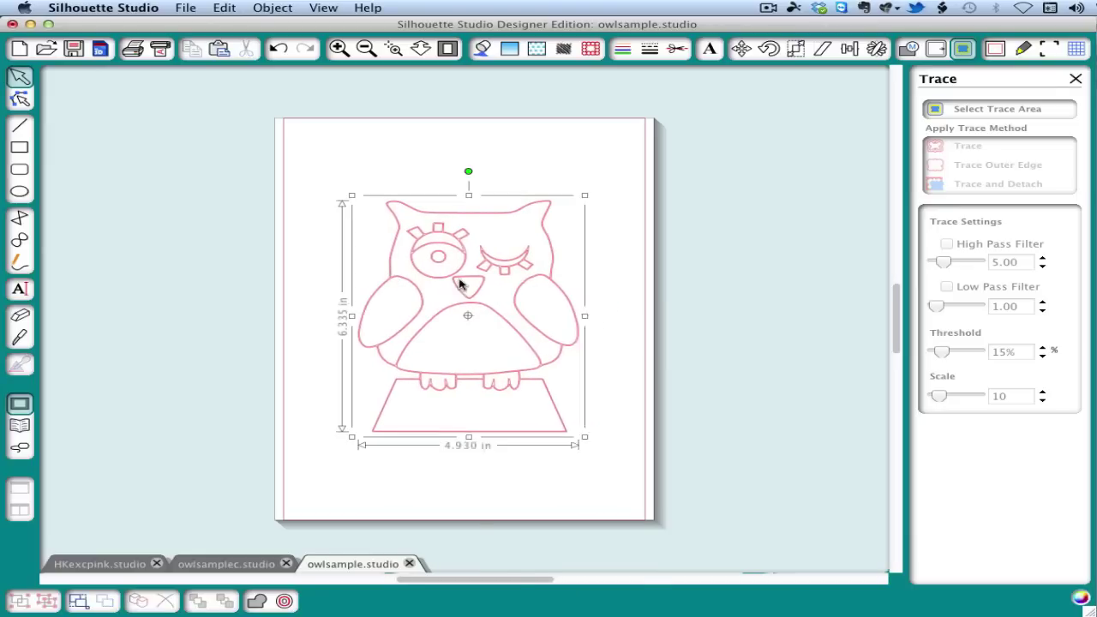
{"action": "right_click", "coordinate": [462, 279]}
{"action": "left_click", "coordinate": [593, 538]}
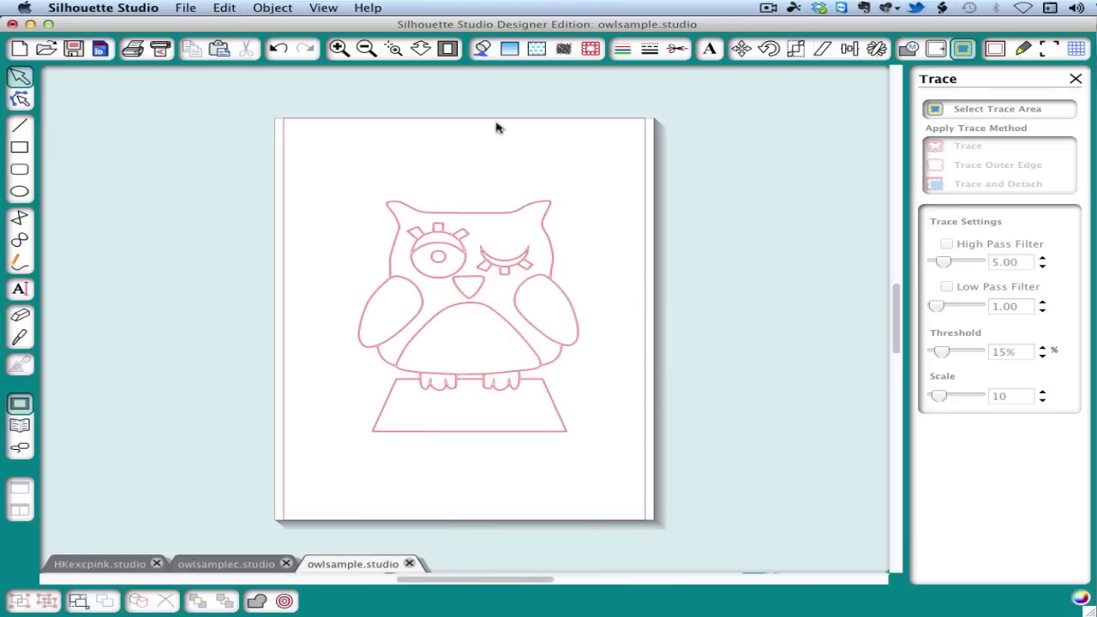
- Zoom in and check the separated feet, eye, beak and pupil pieces
{"action": "left_click", "coordinate": [338, 50]}
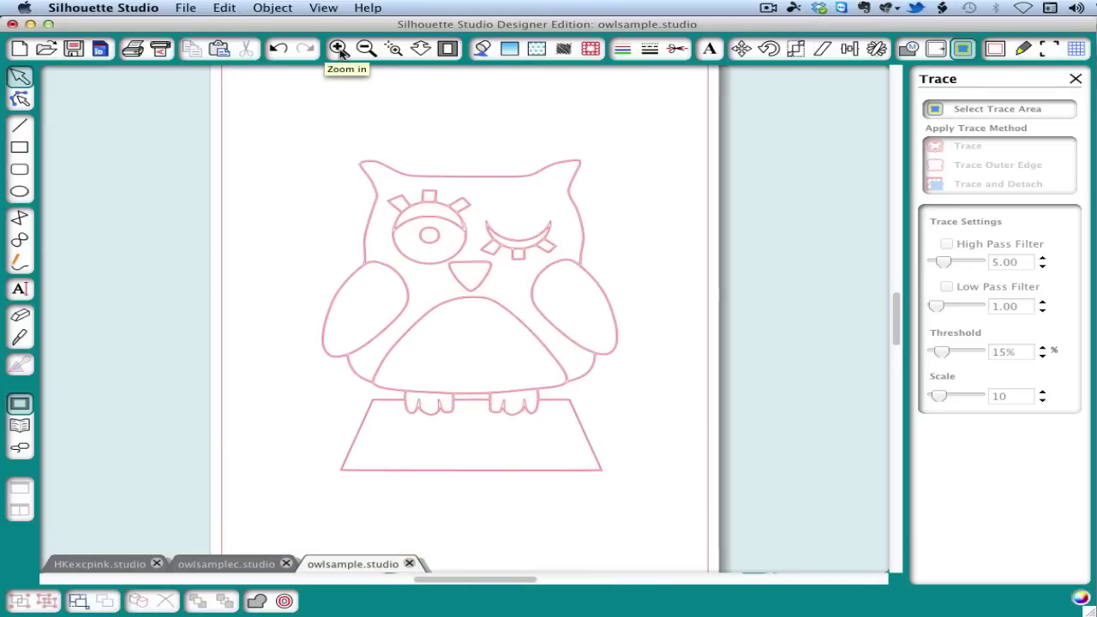
{"action": "left_click", "coordinate": [339, 50]}
{"action": "left_click", "coordinate": [340, 50]}
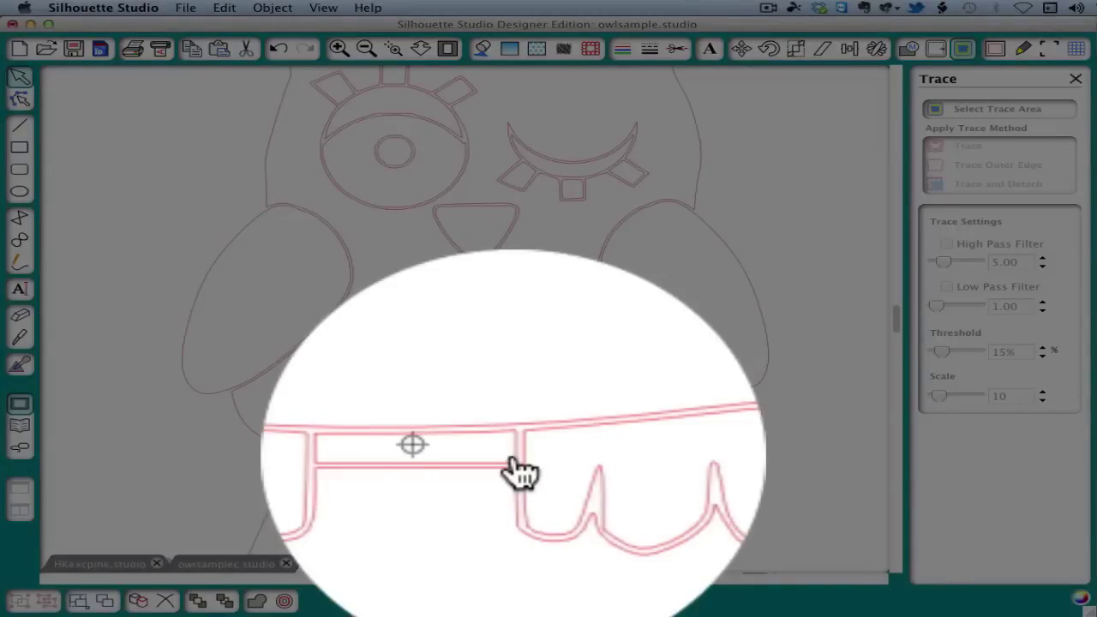
{"action": "left_click", "coordinate": [520, 469]}
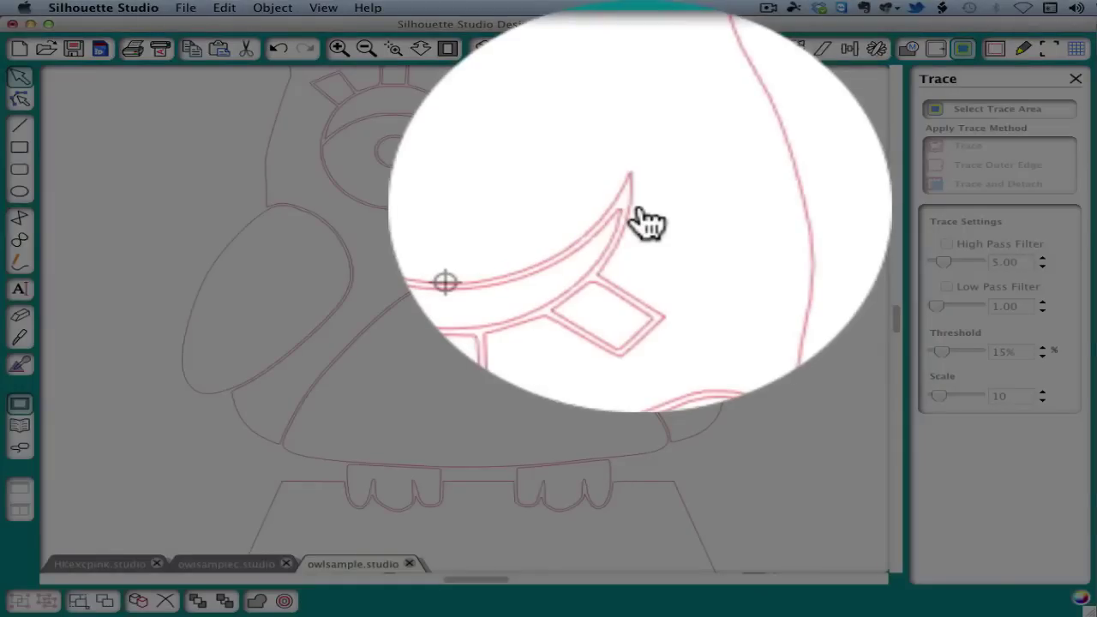
{"action": "left_click", "coordinate": [639, 210]}
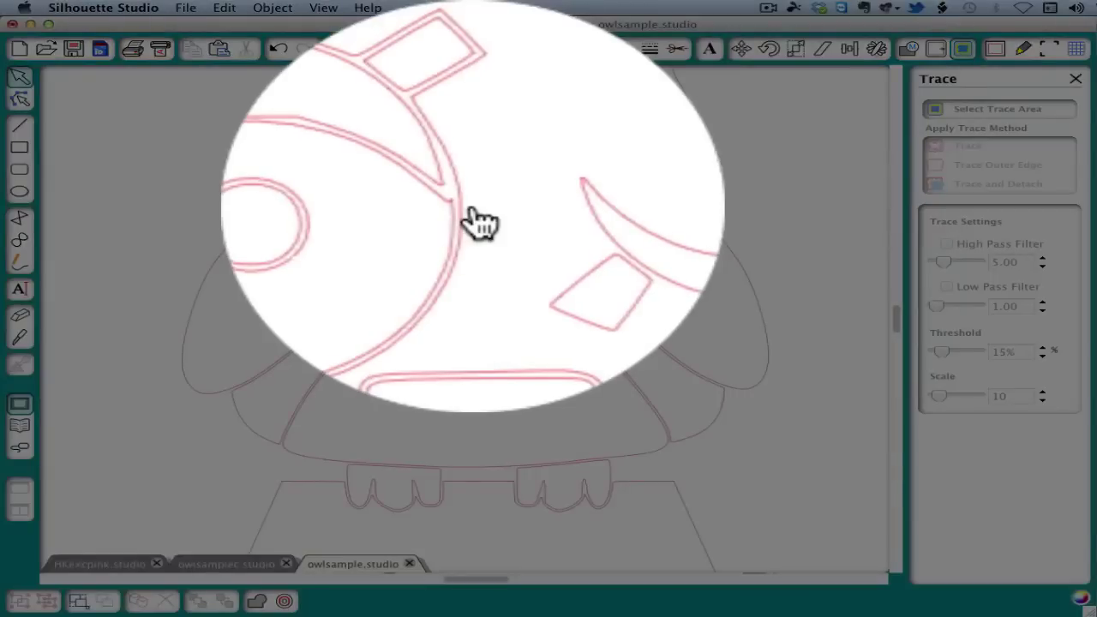
{"action": "left_click", "coordinate": [475, 151]}
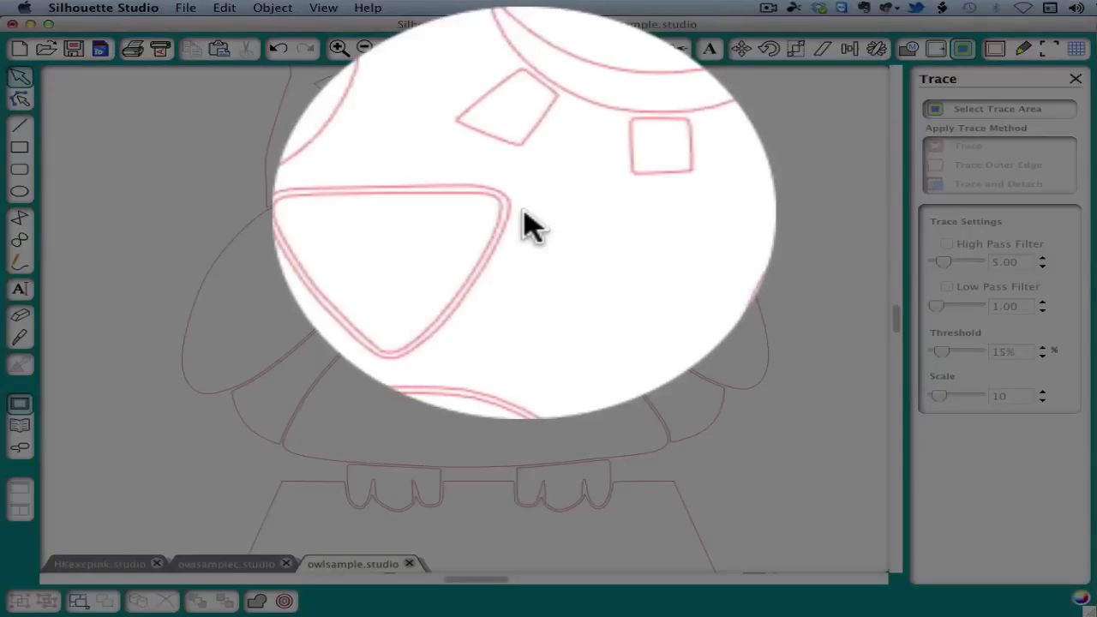
{"action": "left_click", "coordinate": [525, 221]}
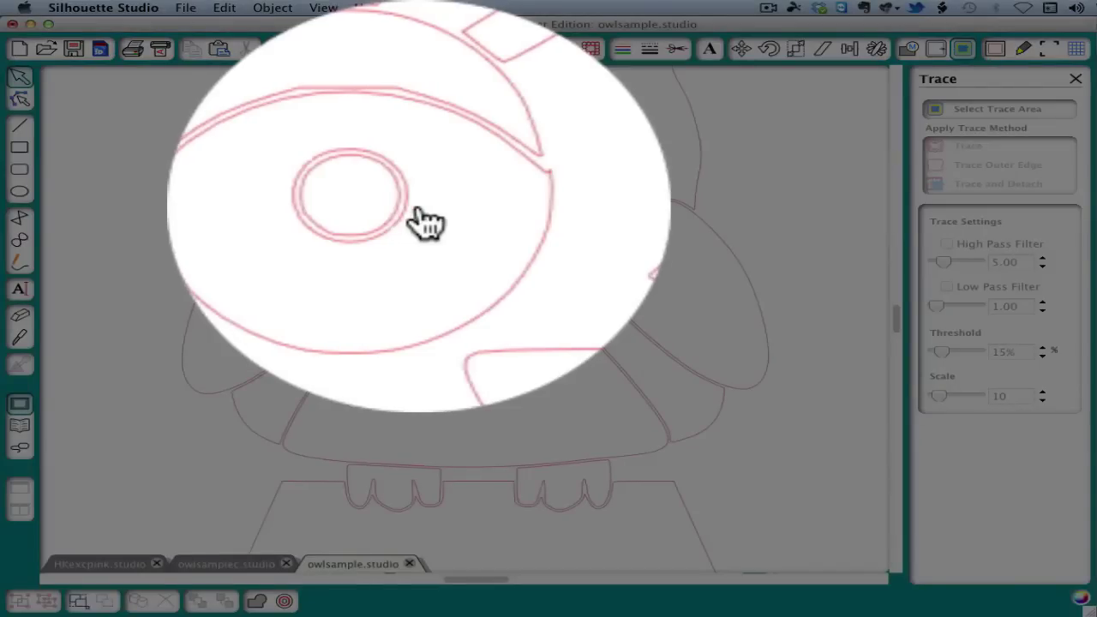
{"action": "left_click", "coordinate": [418, 160]}
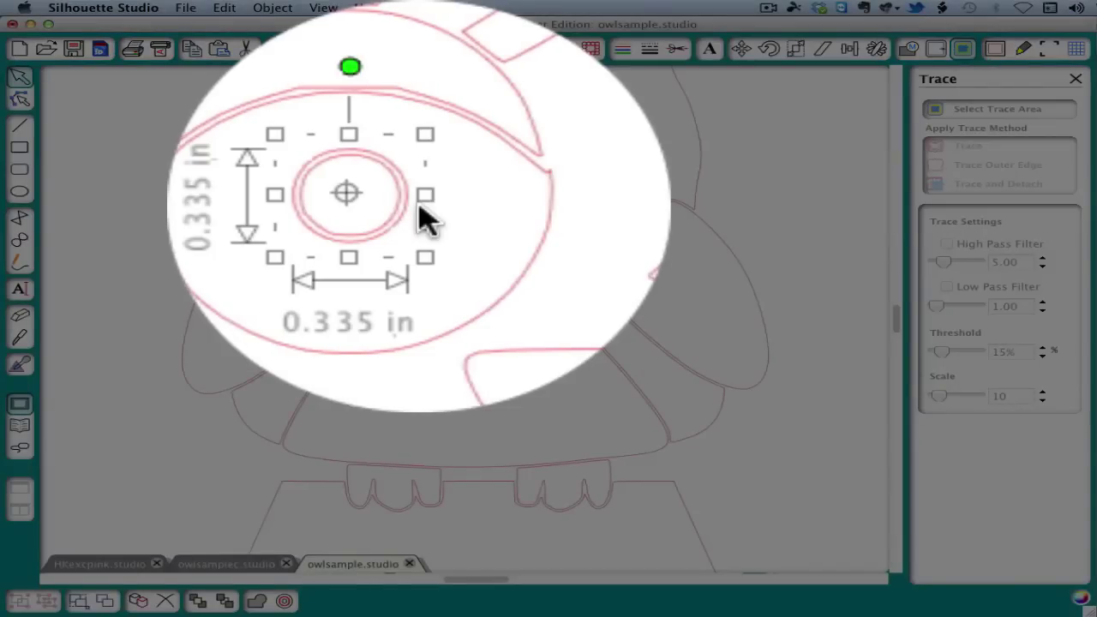
{"action": "left_click", "coordinate": [419, 161]}
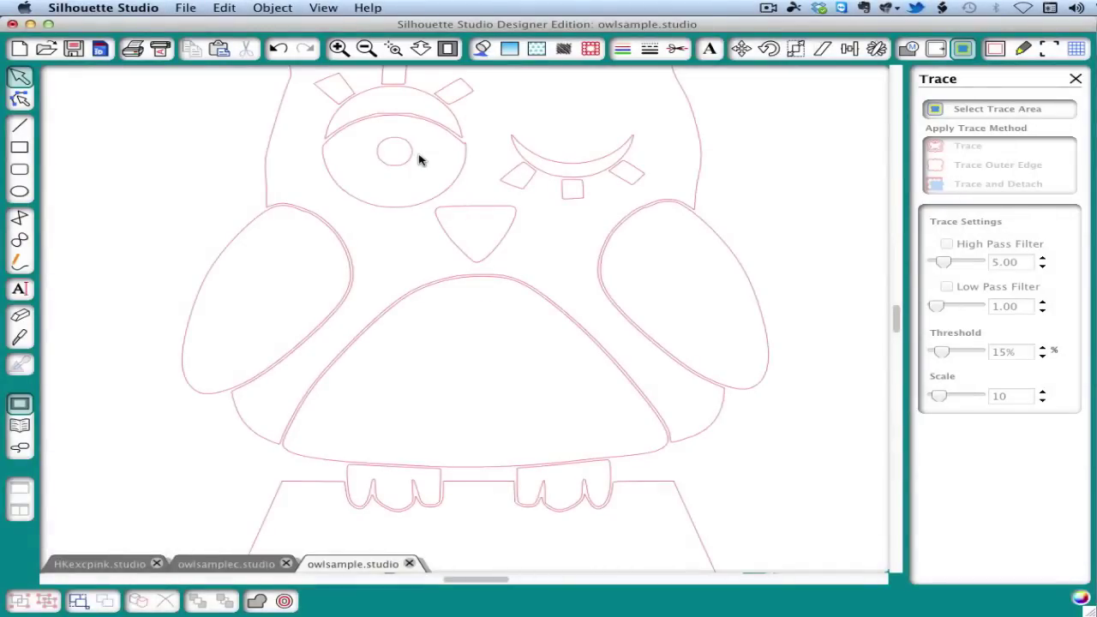
- Fill the owl body piece tan and switch to the owlsamplec document
{"action": "key", "text": "super+shift+f"}
{"action": "left_click", "coordinate": [271, 174]}
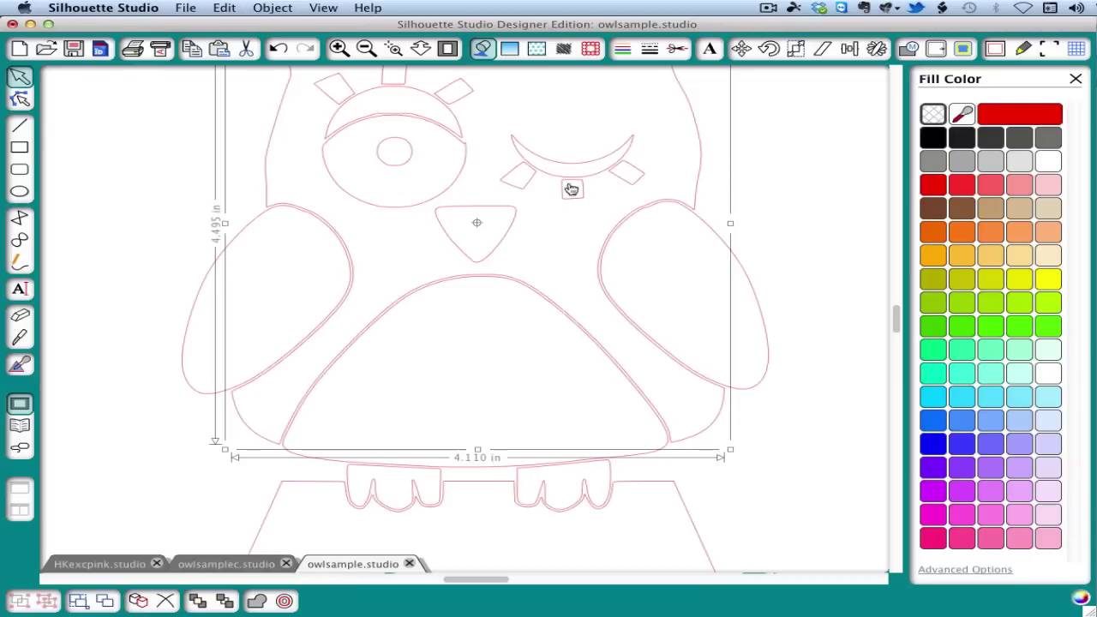
{"action": "left_click", "coordinate": [996, 211]}
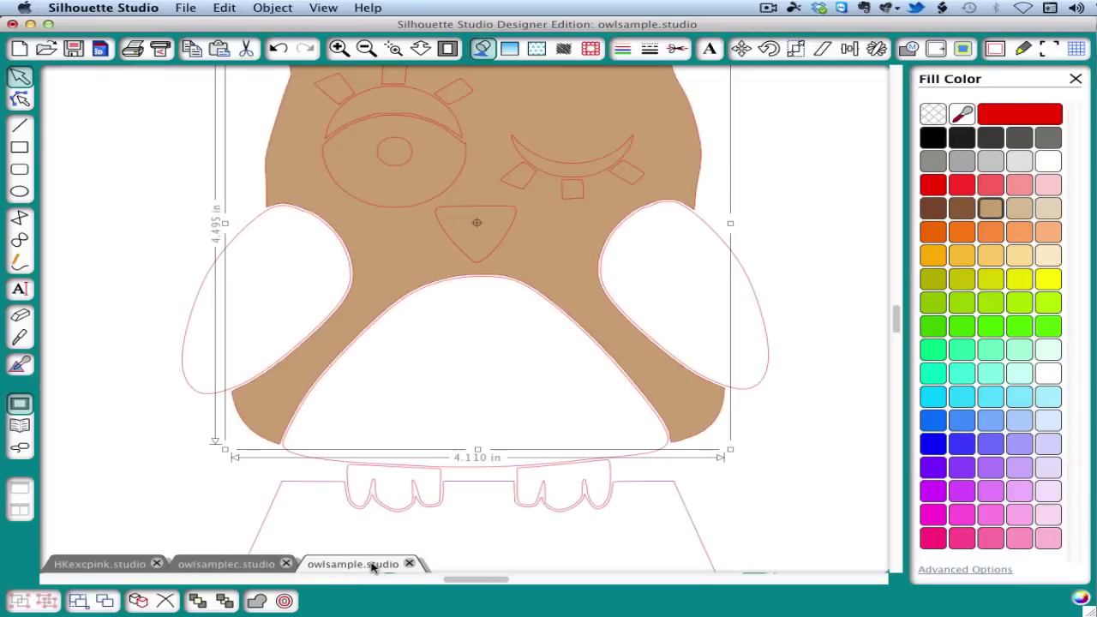
{"action": "left_click", "coordinate": [226, 564]}
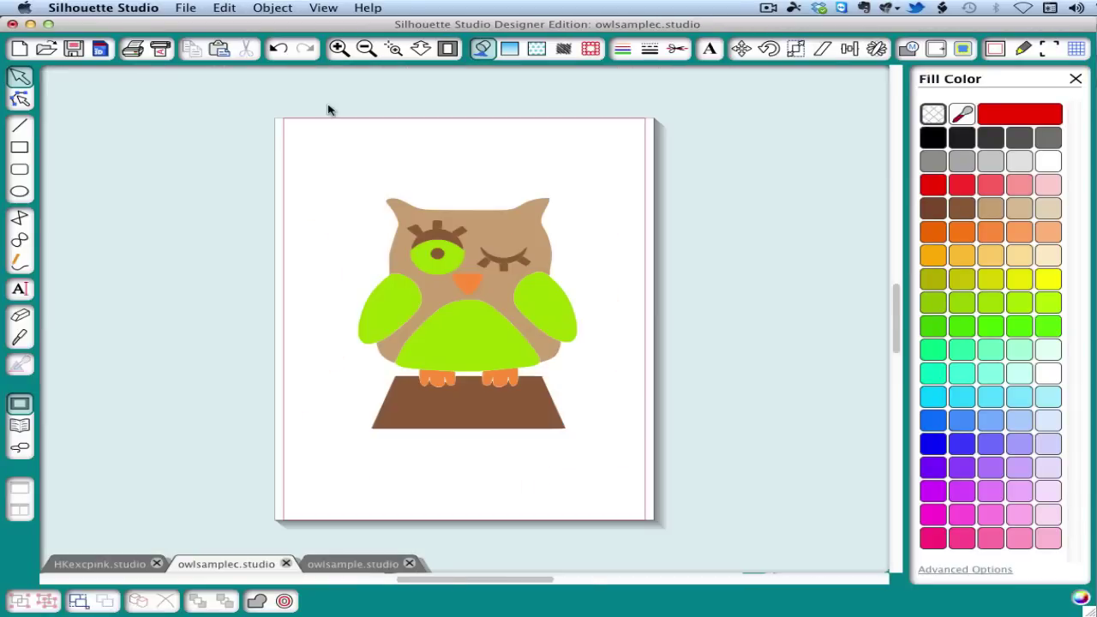
- Zoom in twice on the colored owl and select its left green wing
{"action": "left_click", "coordinate": [338, 50]}
{"action": "left_click", "coordinate": [339, 49]}
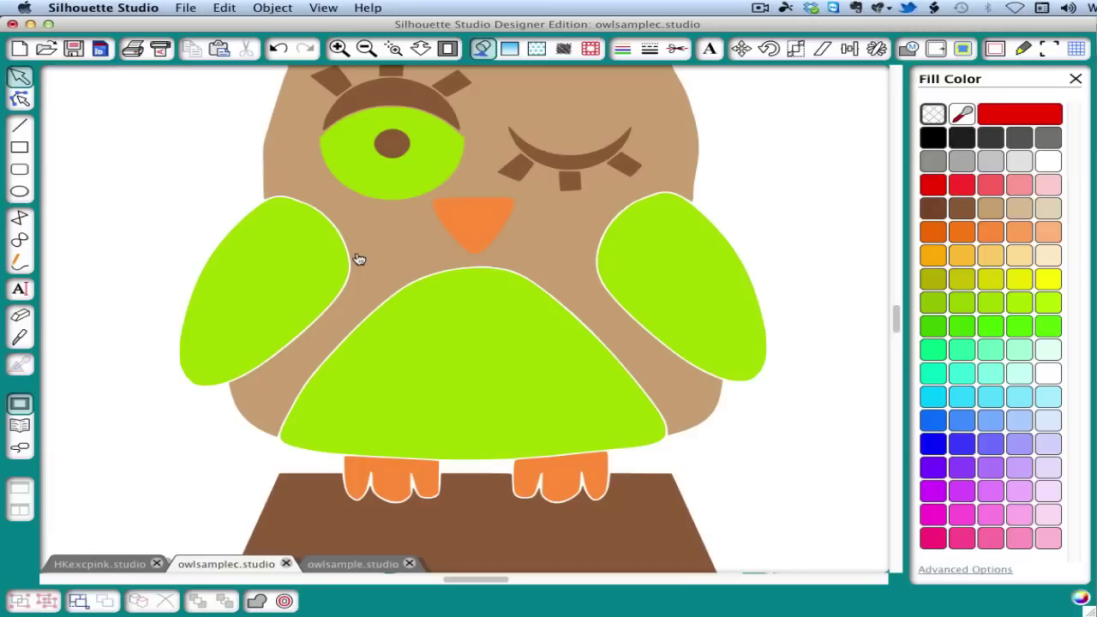
{"action": "left_click", "coordinate": [307, 258]}
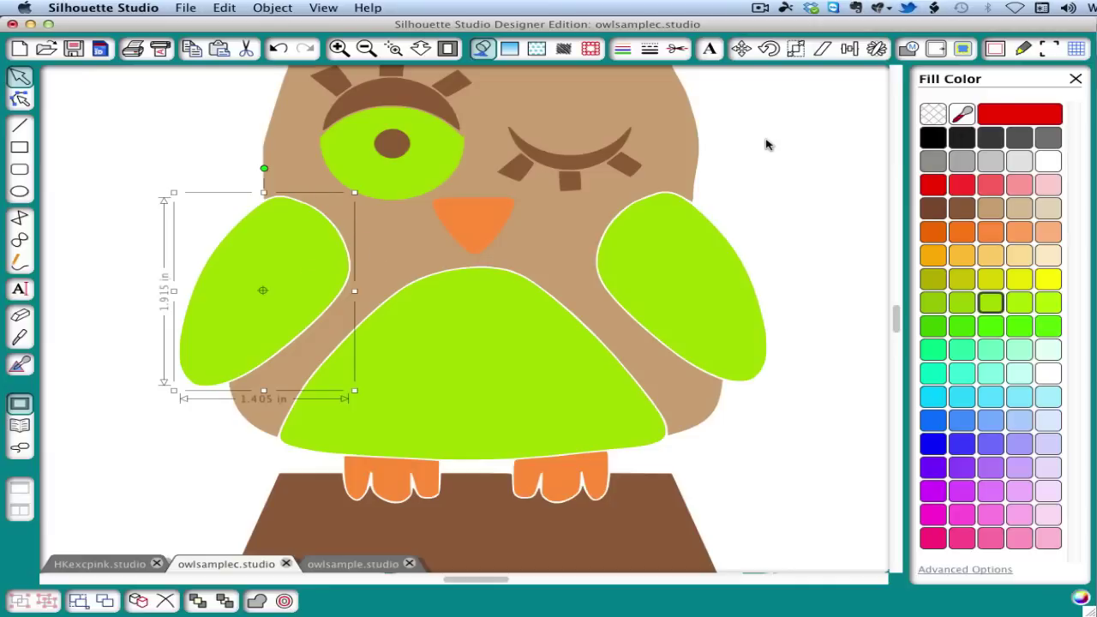
- Apply a 0.010 in offset outline around the left wing
{"action": "left_click", "coordinate": [935, 49]}
{"action": "left_click", "coordinate": [959, 192]}
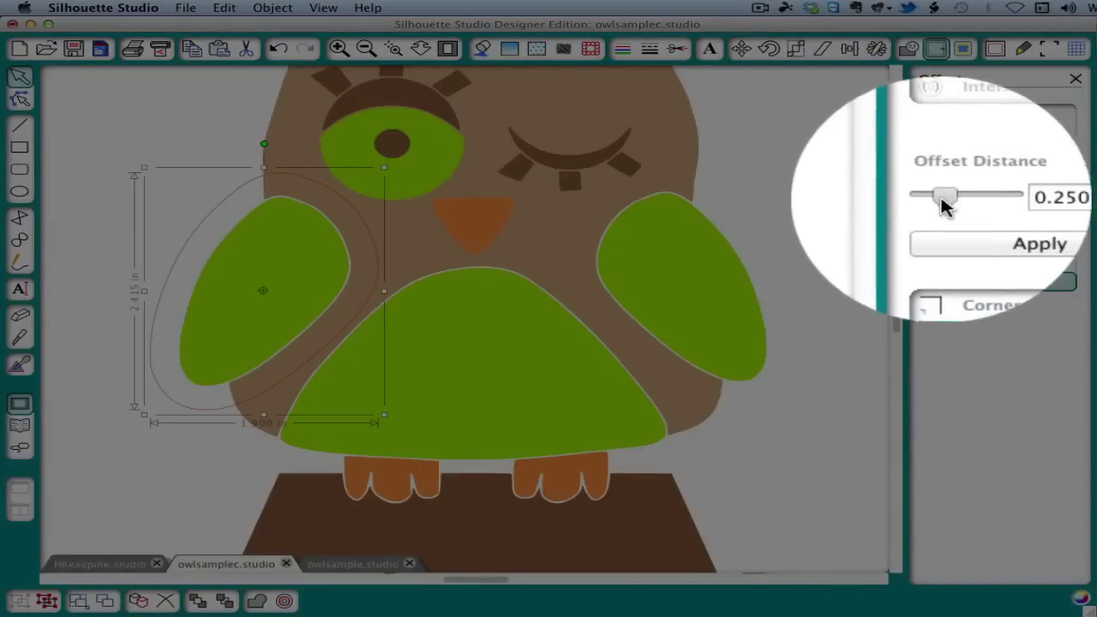
{"action": "left_click_drag", "start_coordinate": [943, 199], "coordinate": [913, 202]}
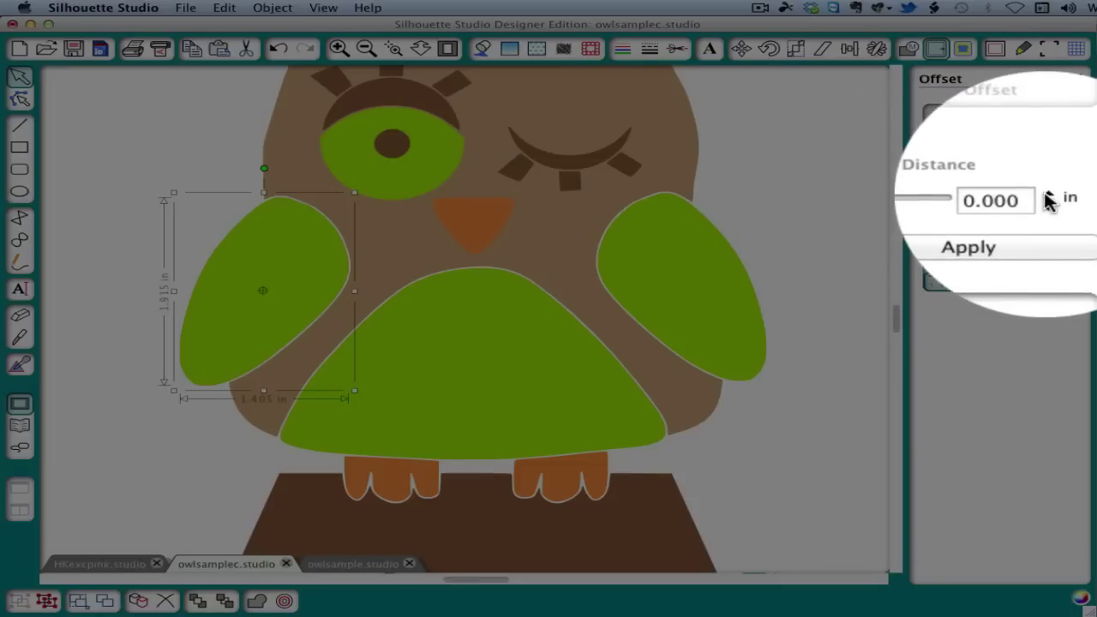
{"action": "left_click", "coordinate": [1048, 199]}
{"action": "left_click", "coordinate": [1049, 199]}
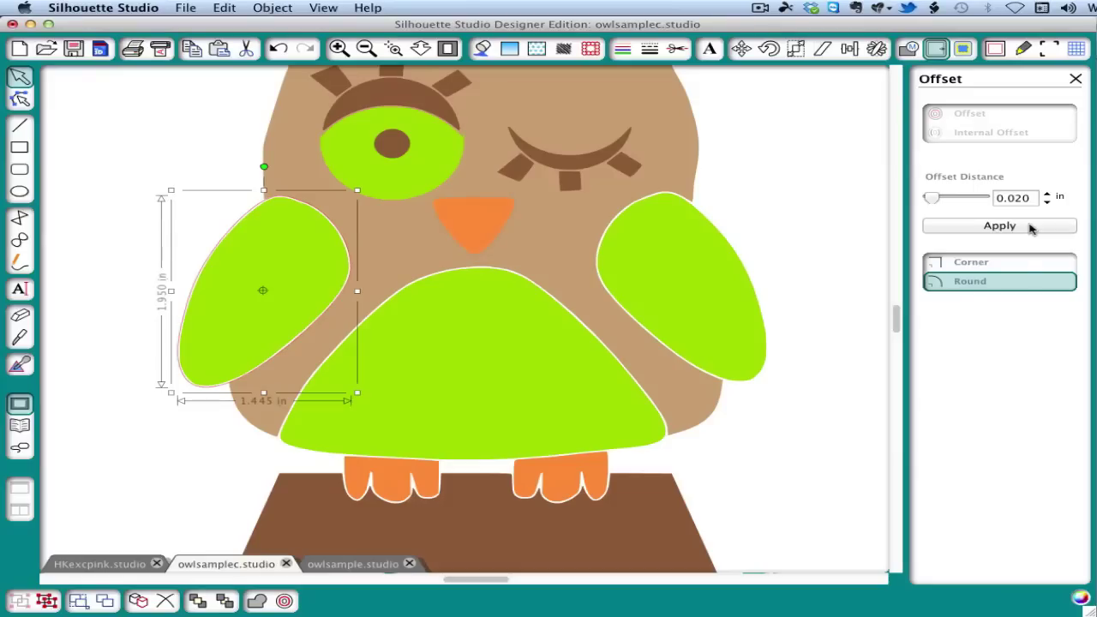
{"action": "left_click", "coordinate": [1031, 226]}
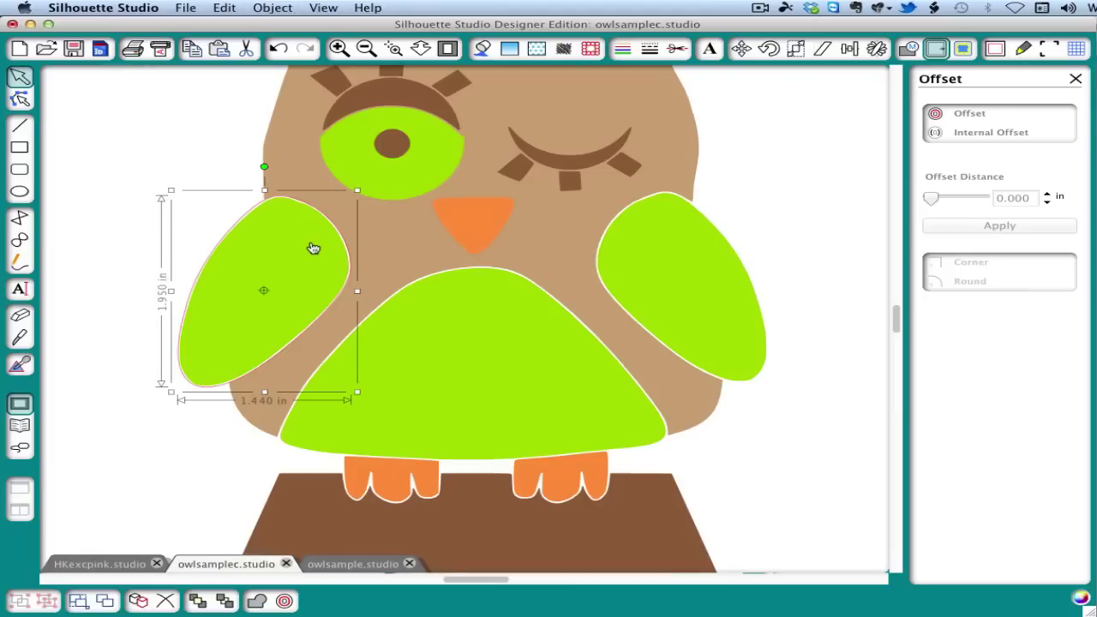
- Delete the original smaller wing and start filling the offset wing with a sampled colour
{"action": "left_click", "coordinate": [313, 248]}
{"action": "key", "text": "Delete"}
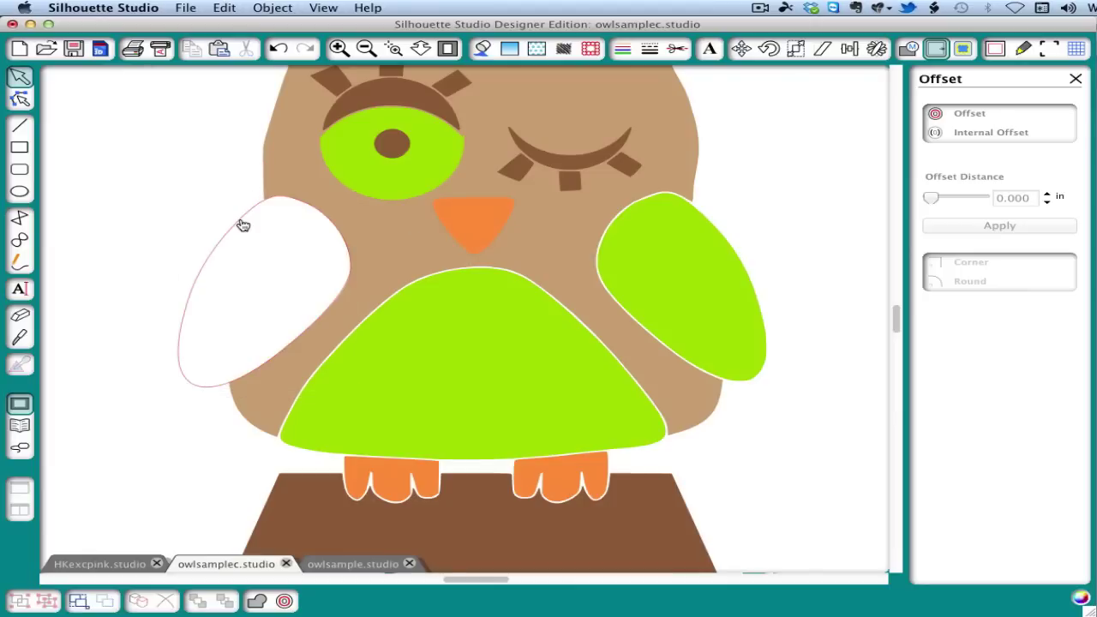
{"action": "left_click", "coordinate": [243, 225]}
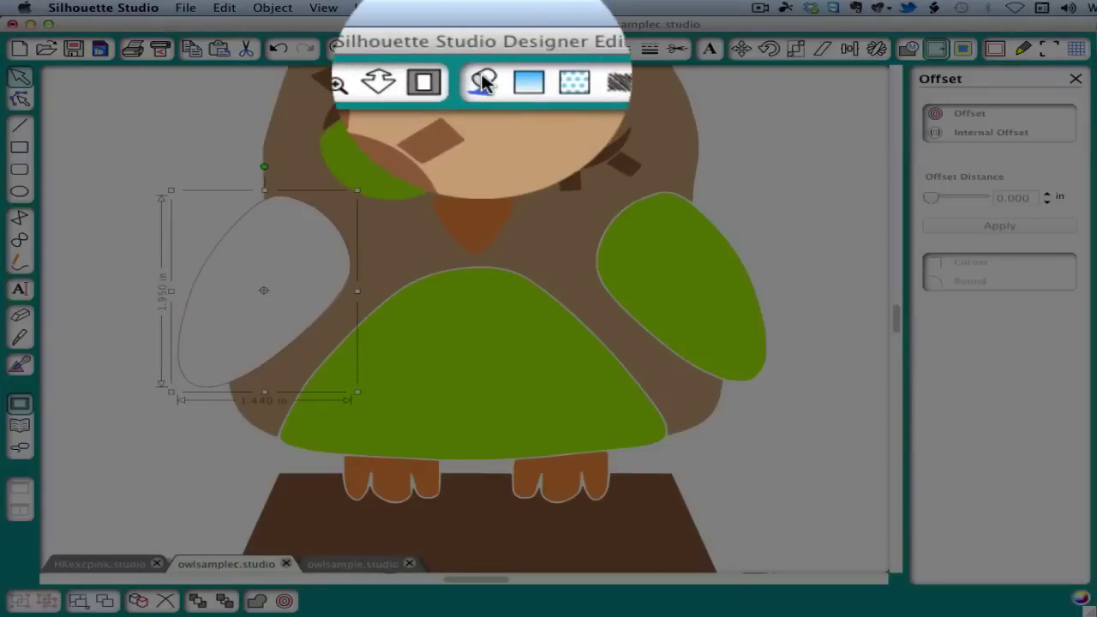
{"action": "left_click", "coordinate": [483, 48]}
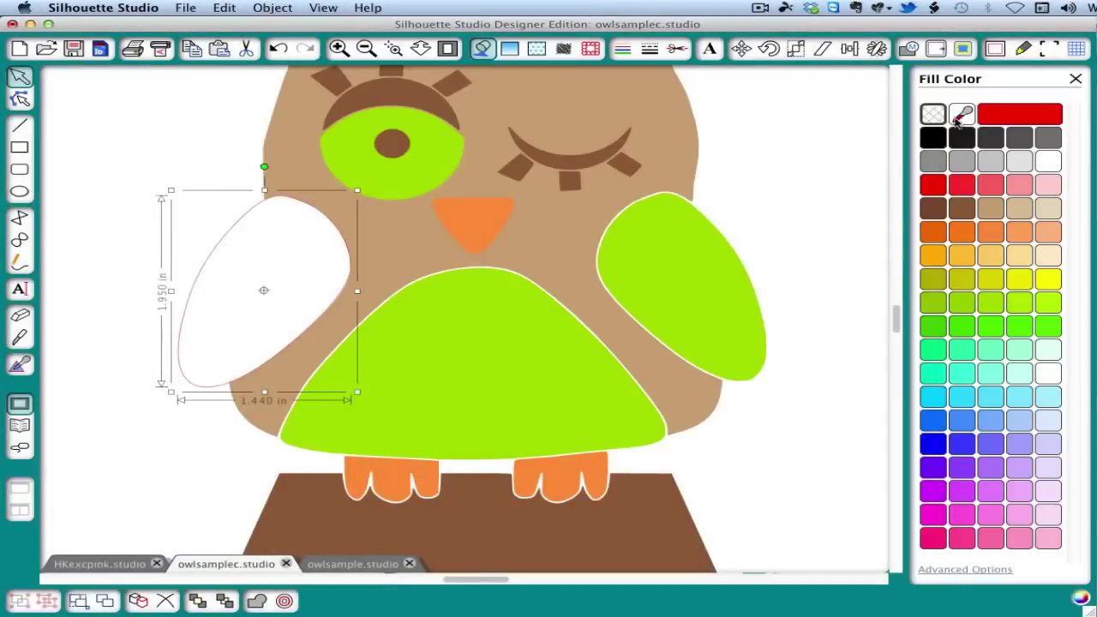
{"action": "left_click", "coordinate": [961, 114]}
- Fill the offset wing with the right wing's green using the eyedropper
{"action": "left_click", "coordinate": [708, 238]}
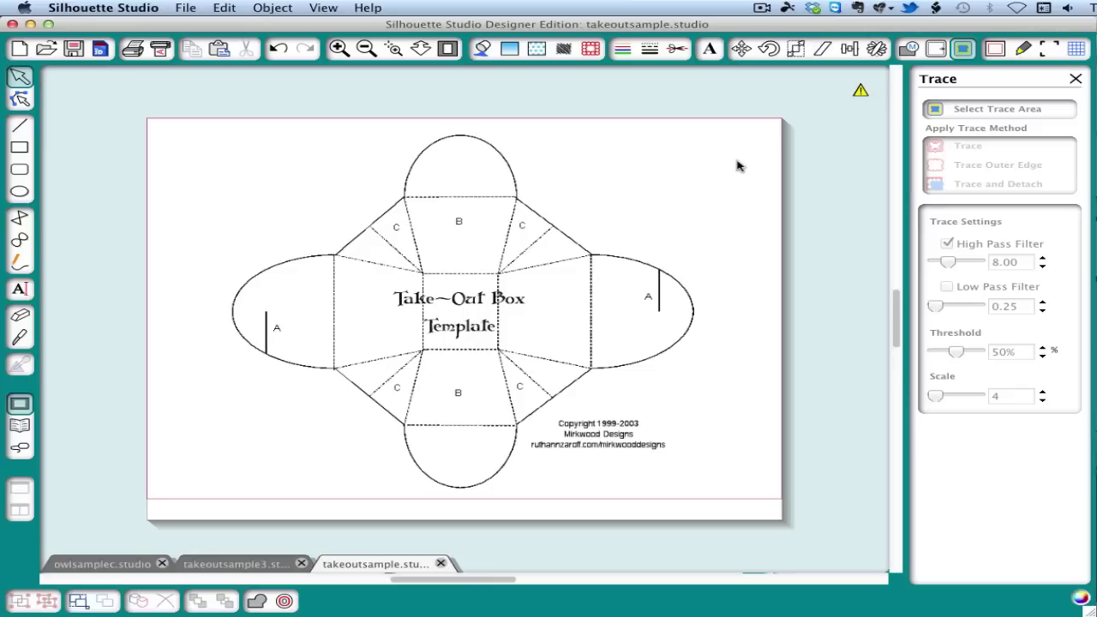
- Mark the whole box template as the trace area, raise the threshold to 75%, and inspect the preview
{"action": "left_click", "coordinate": [998, 109]}
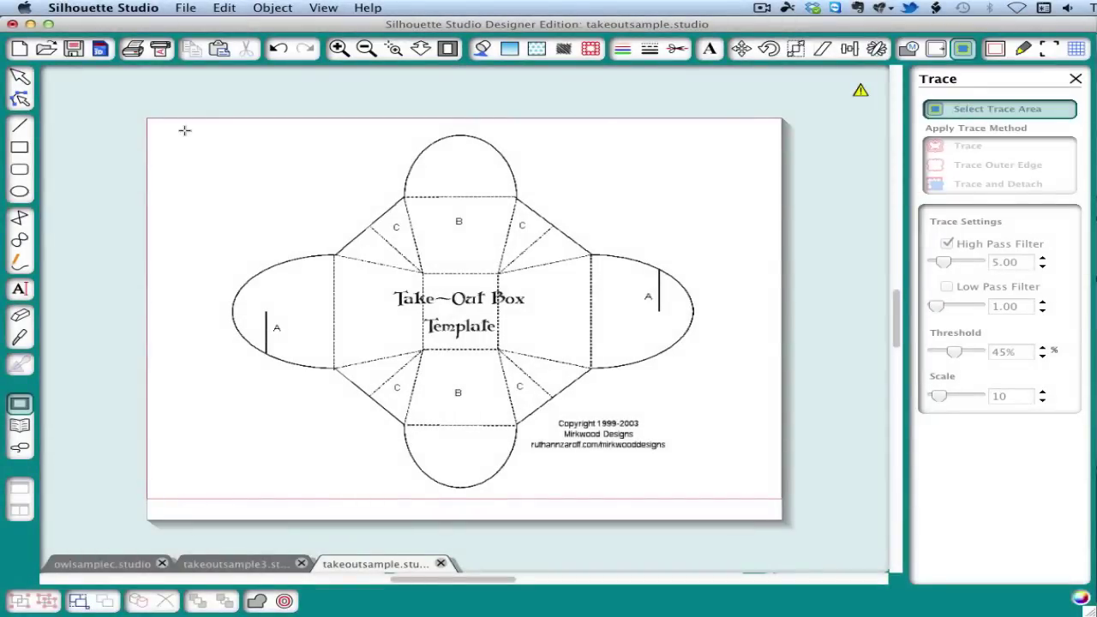
{"action": "mouse_move", "coordinate": [184, 130]}
{"action": "left_mouse_down"}
{"action": "mouse_move", "coordinate": [506, 382]}
{"action": "mouse_move", "coordinate": [720, 496]}
{"action": "left_mouse_up"}
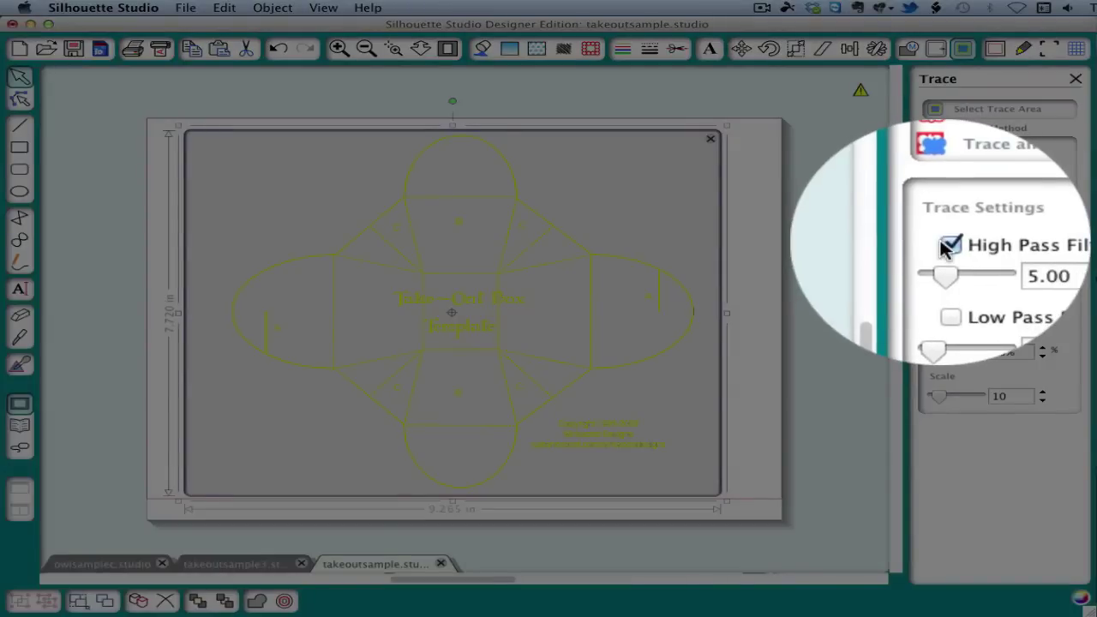
{"action": "left_click_drag", "start_coordinate": [936, 352], "coordinate": [967, 353]}
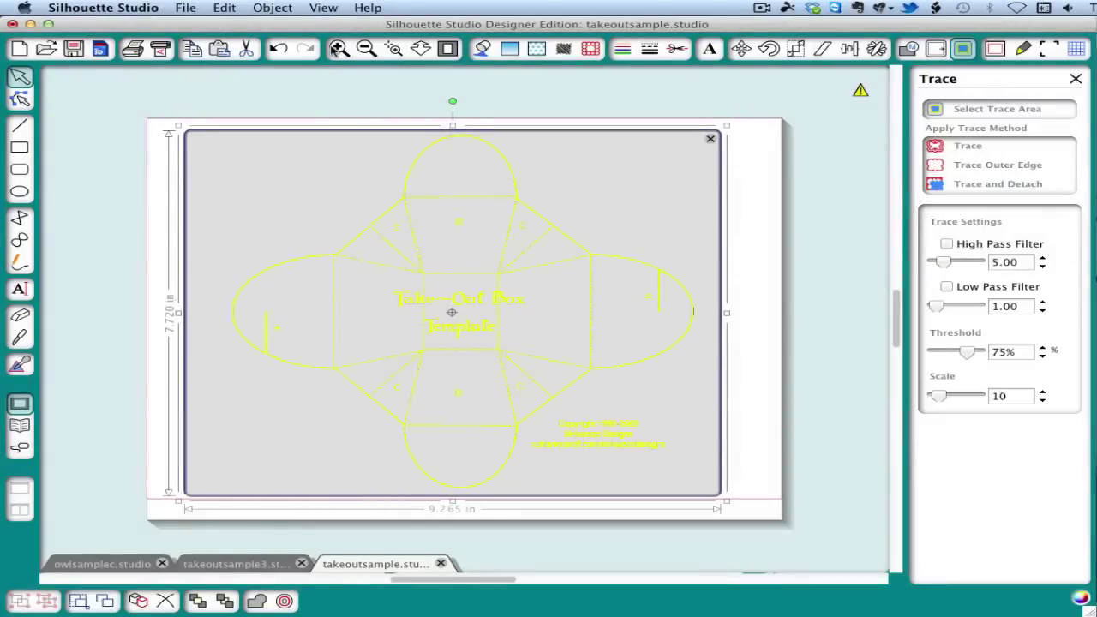
{"action": "left_click", "coordinate": [337, 49]}
{"action": "left_click", "coordinate": [337, 49]}
{"action": "left_click", "coordinate": [337, 49]}
{"action": "left_click", "coordinate": [336, 49]}
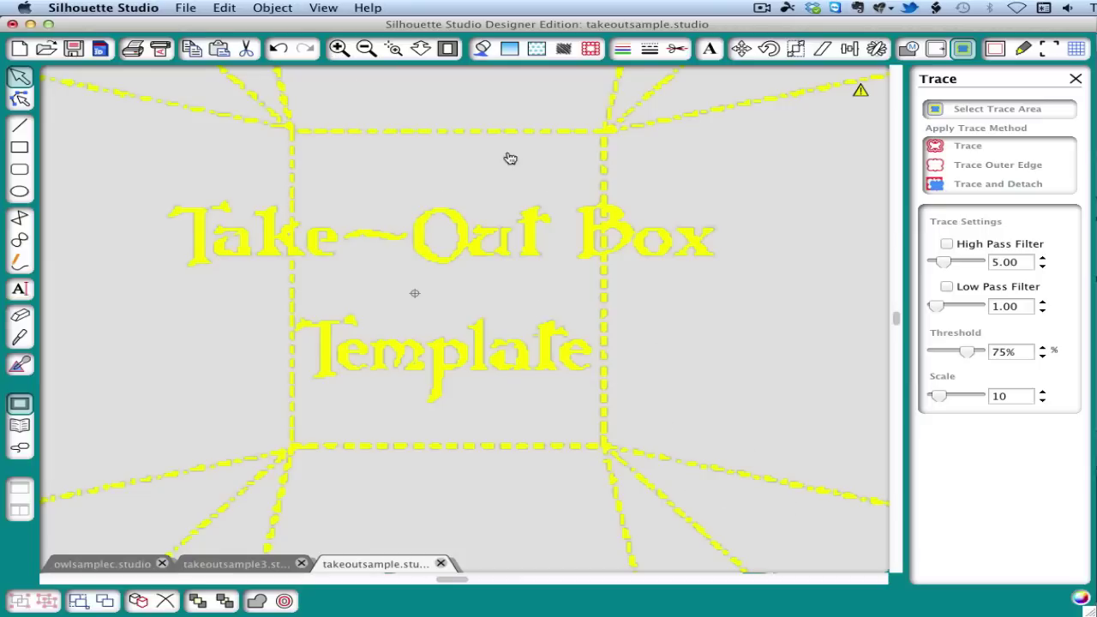
{"action": "left_click", "coordinate": [447, 49]}
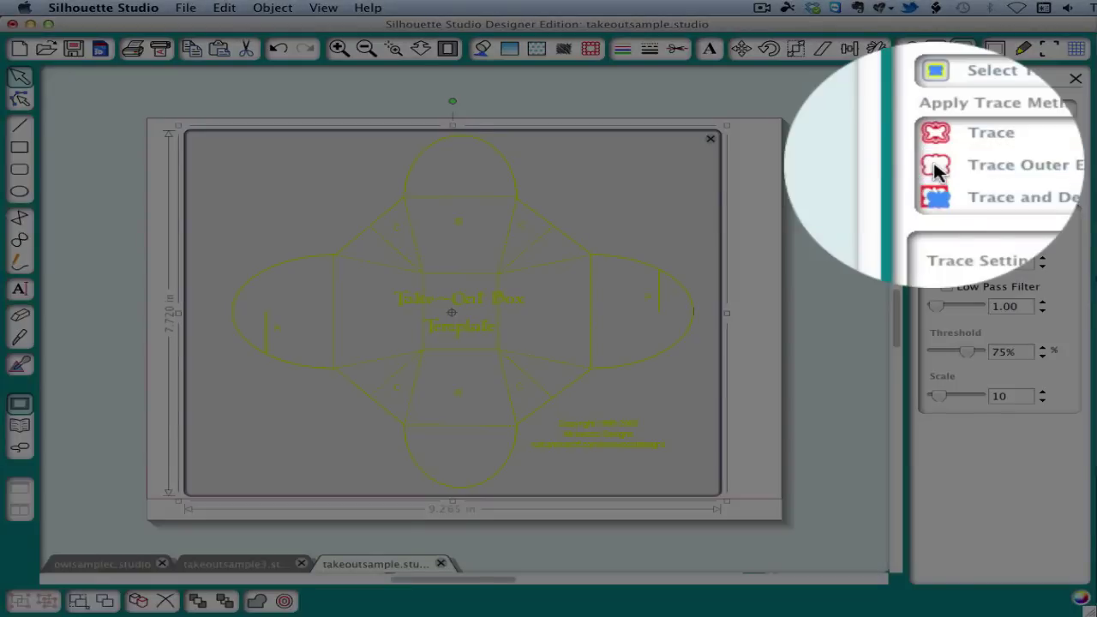
- Trace the template's outer edge, then nudge the new outline right and back to check it
{"action": "left_click", "coordinate": [934, 168]}
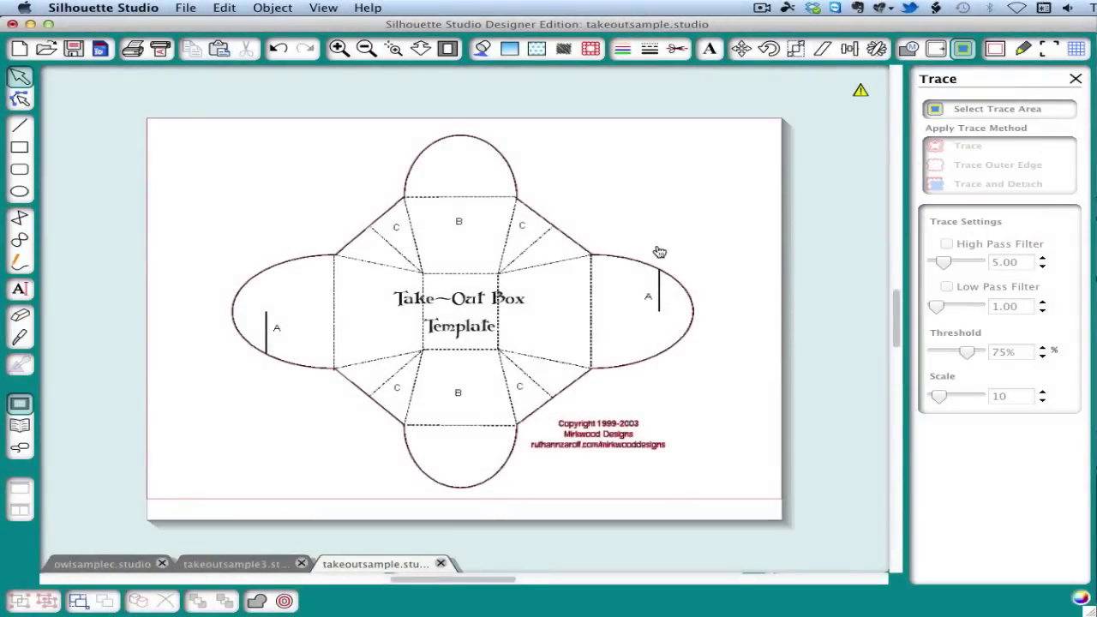
{"action": "left_click", "coordinate": [591, 269]}
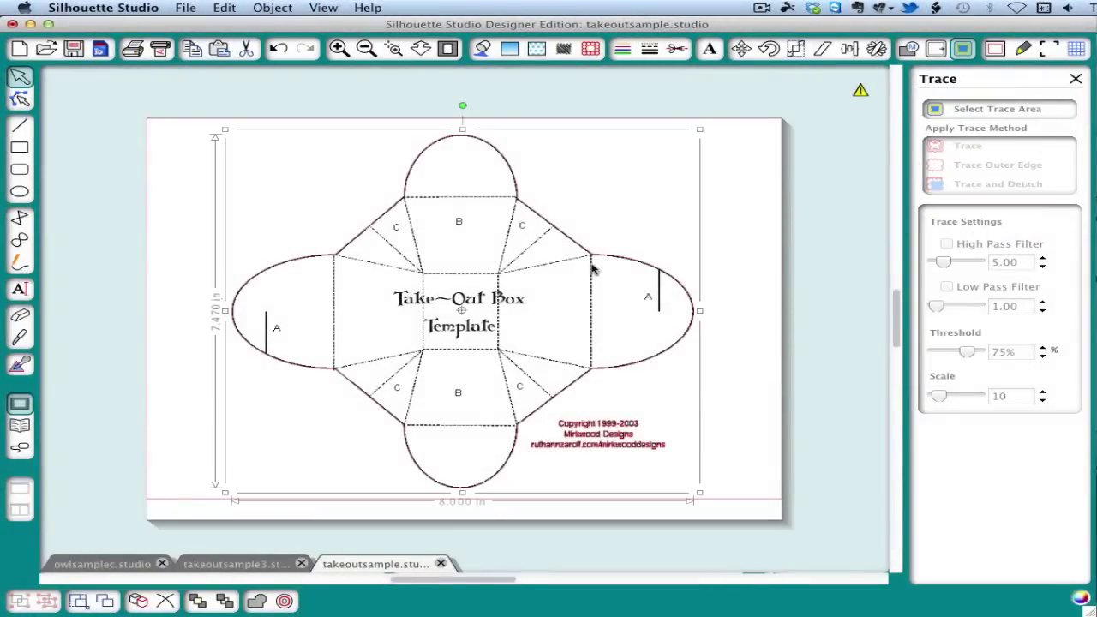
{"action": "key", "text": "Right"}
{"action": "key", "text": "Right"}
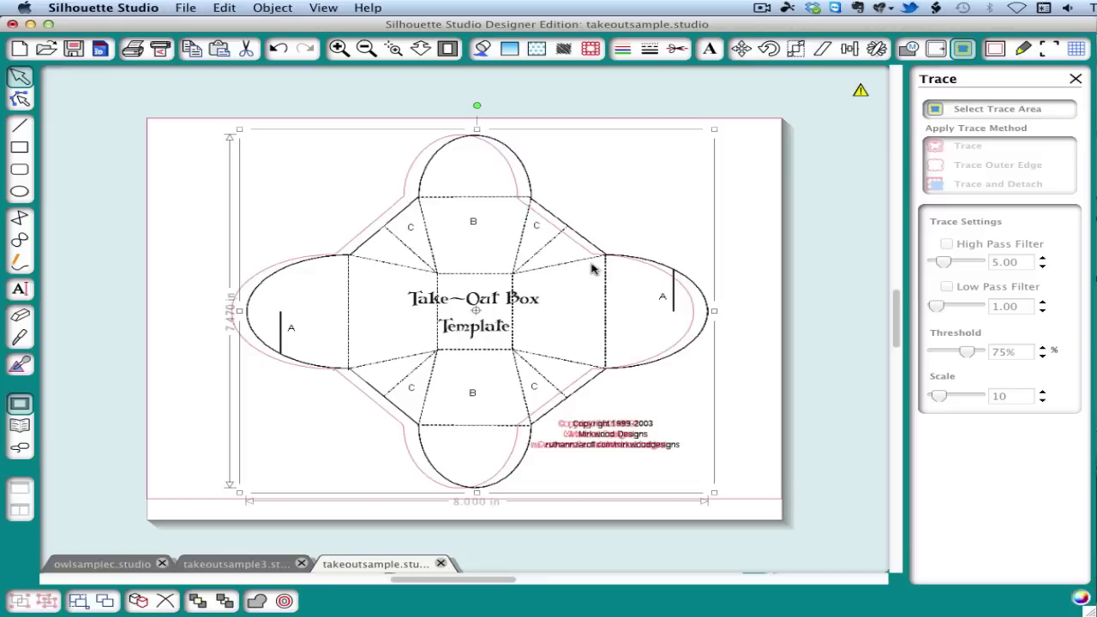
{"action": "key", "text": "Left"}
{"action": "key", "text": "Left"}
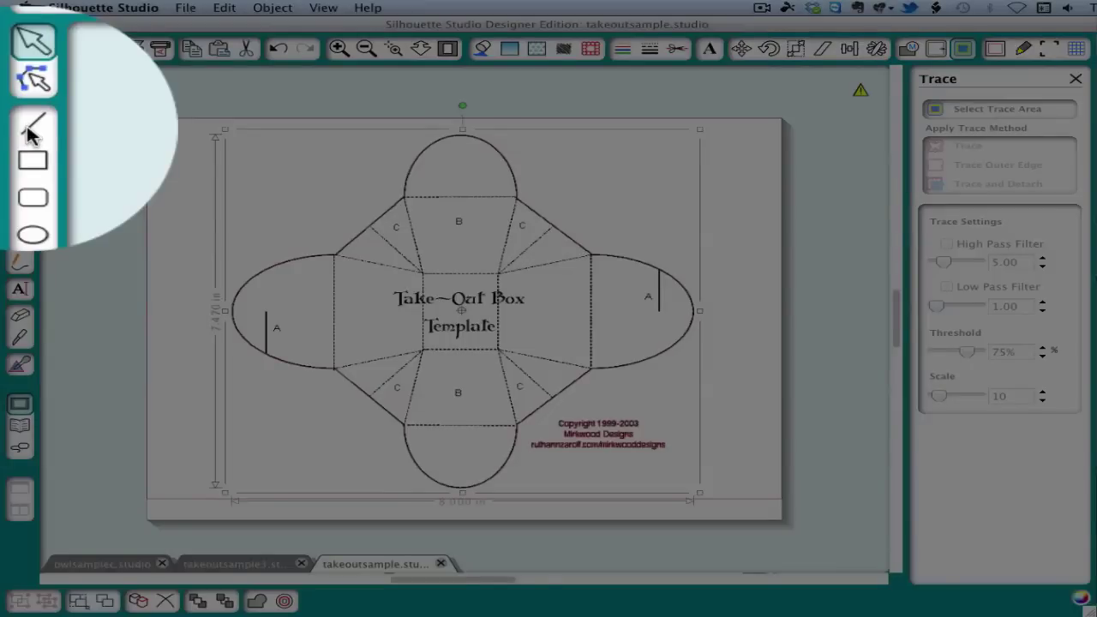
- Draw straight lines down the box's left and right fold edges
{"action": "left_click", "coordinate": [20, 126]}
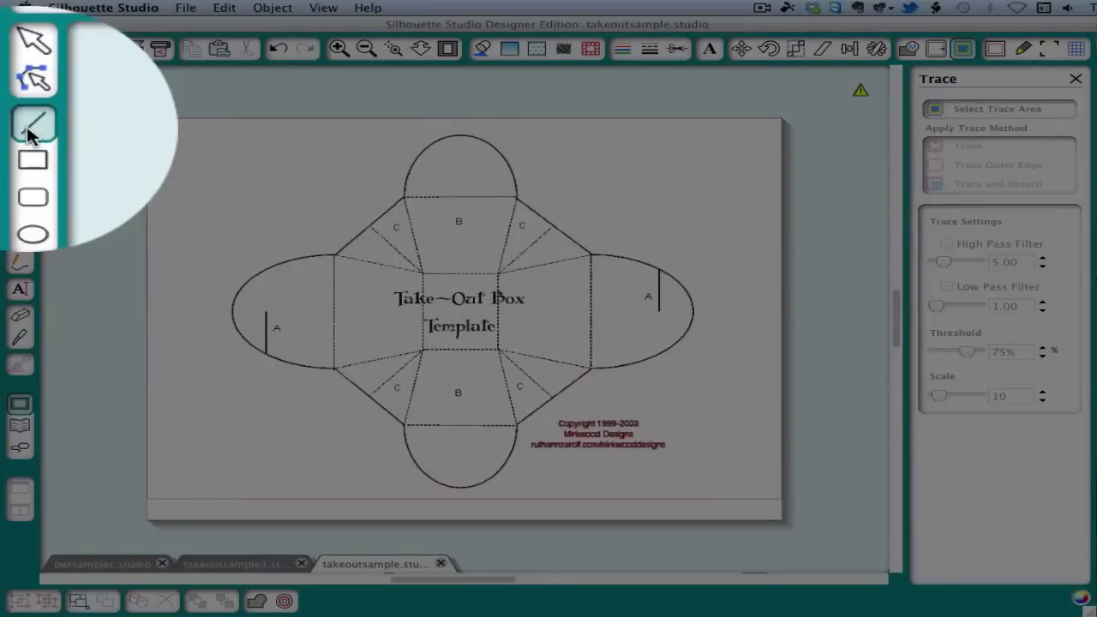
{"action": "left_click", "coordinate": [340, 49]}
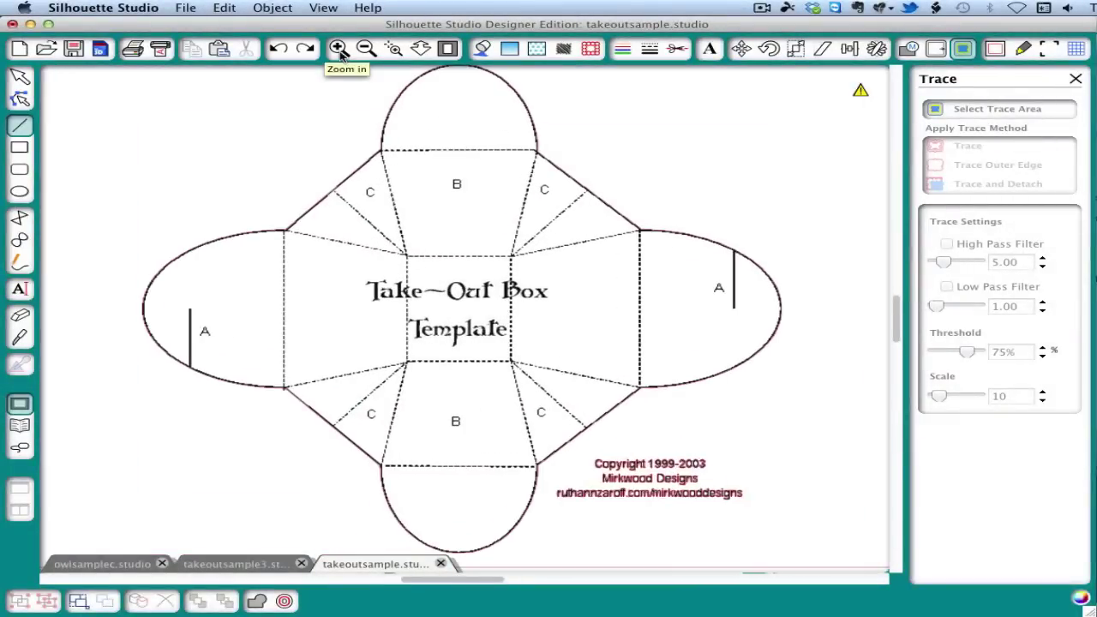
{"action": "left_click", "coordinate": [339, 49]}
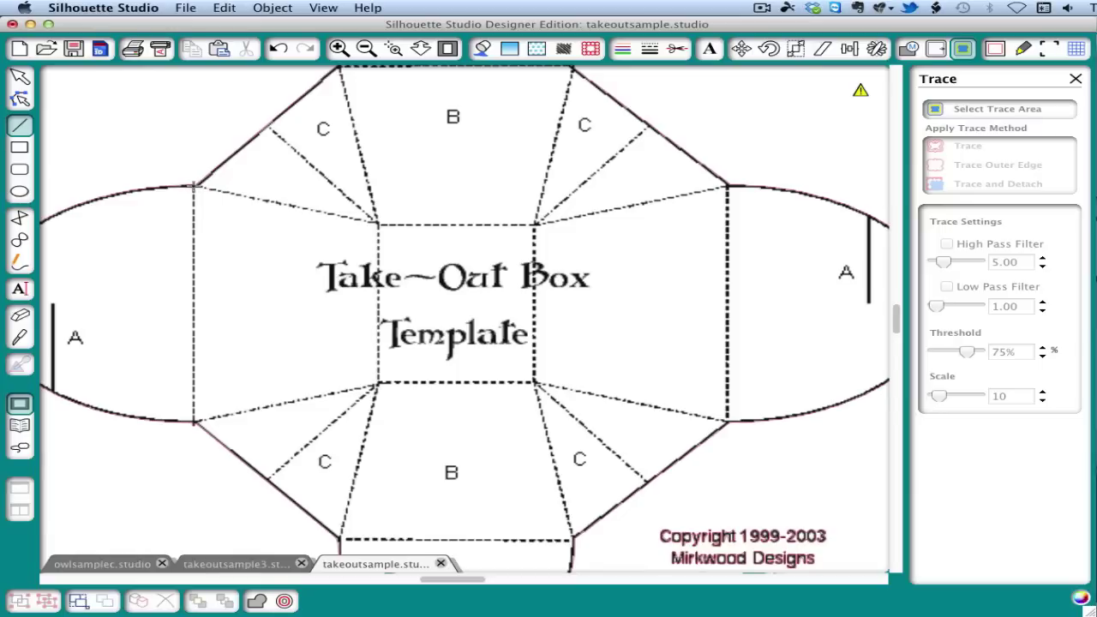
{"action": "left_click_drag", "start_coordinate": [196, 185], "coordinate": [195, 421]}
{"action": "left_click_drag", "start_coordinate": [727, 185], "coordinate": [735, 420]}
- Draw a rectangle over the central panel and a line out from its corner
{"action": "left_click", "coordinate": [19, 147]}
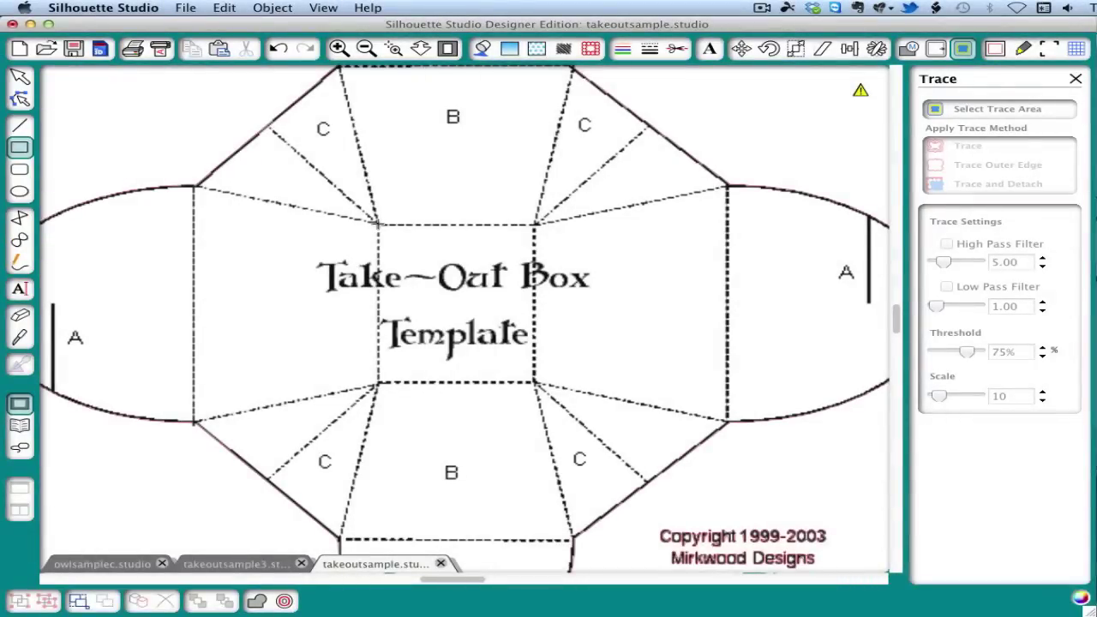
{"action": "left_click_drag", "start_coordinate": [377, 224], "coordinate": [535, 384]}
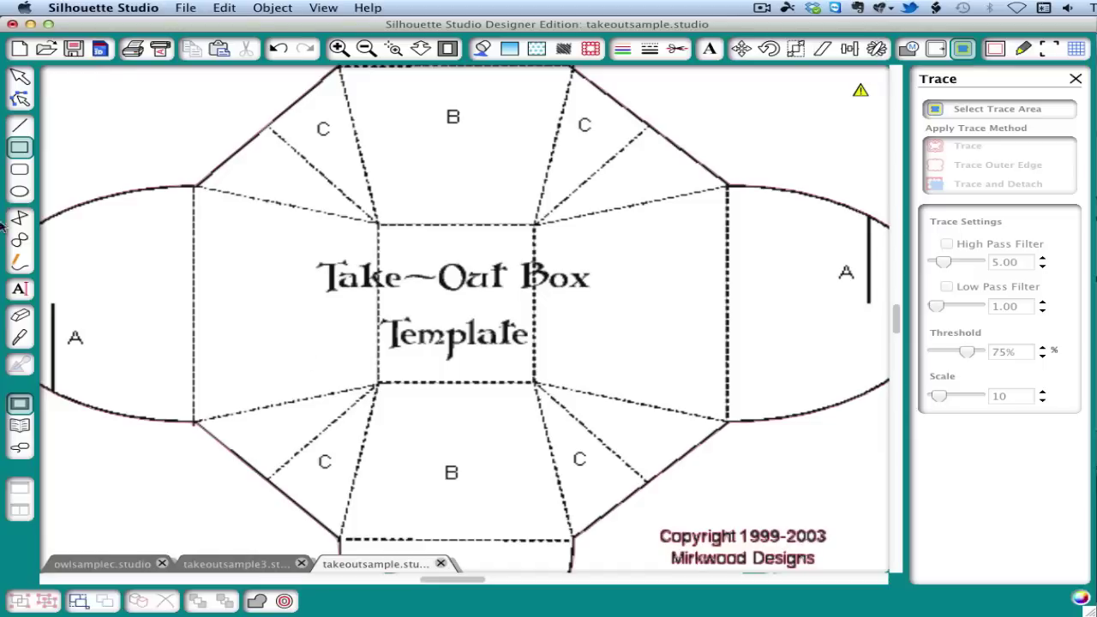
{"action": "left_click", "coordinate": [20, 126]}
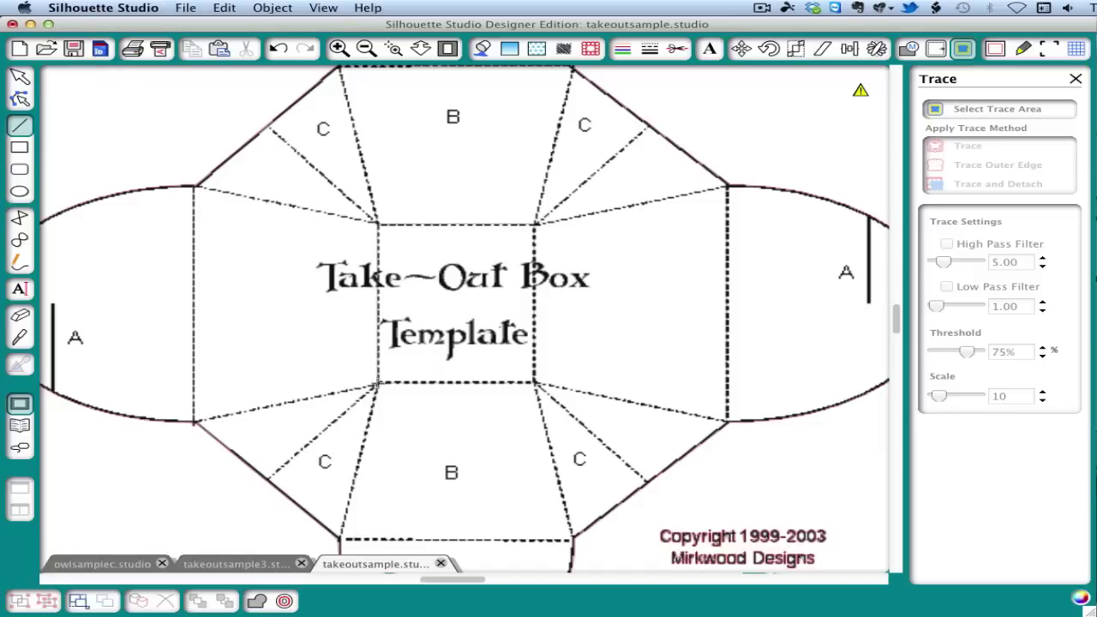
{"action": "mouse_move", "coordinate": [375, 386]}
{"action": "left_mouse_down"}
{"action": "mouse_move", "coordinate": [335, 427]}
{"action": "mouse_move", "coordinate": [281, 453]}
{"action": "mouse_move", "coordinate": [267, 480]}
{"action": "left_mouse_up"}
- Switch to takeoutsample3.studio showing solid pink cut lines and dashed fold lines
{"action": "left_click", "coordinate": [236, 563]}
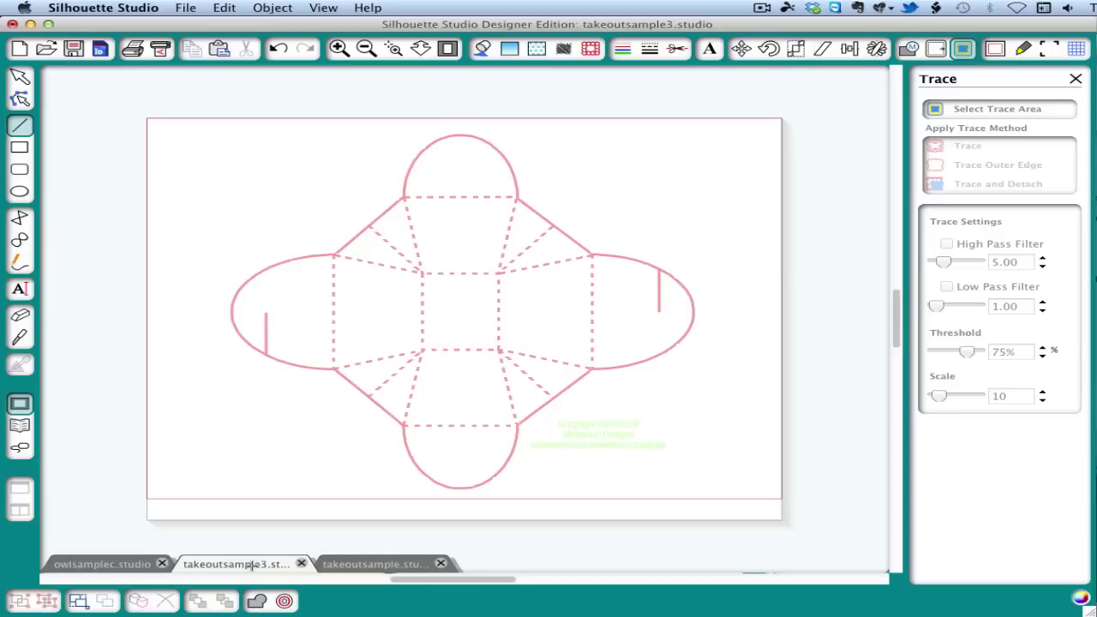